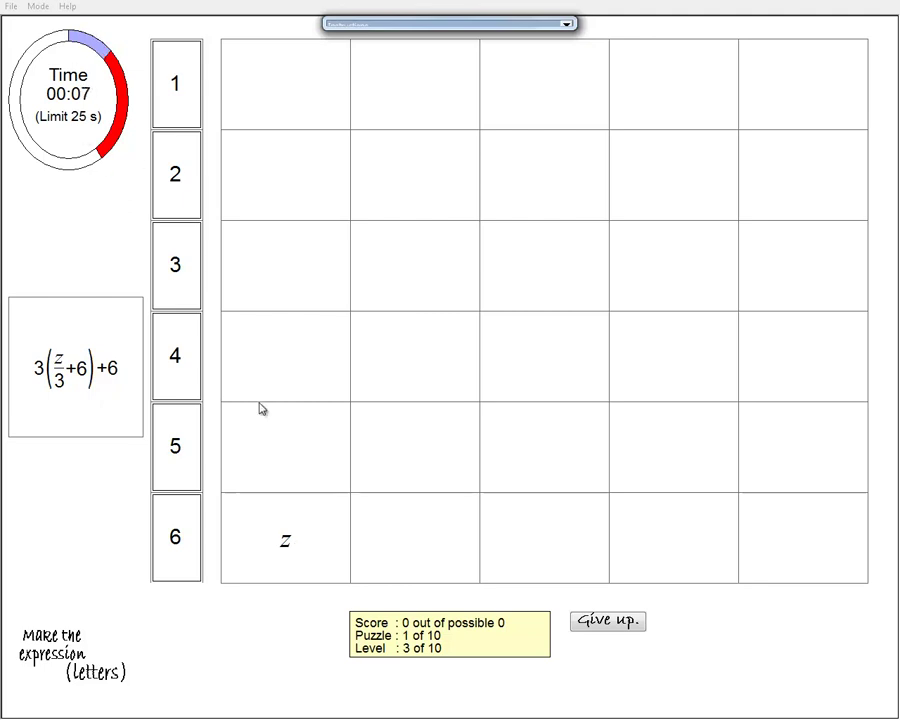
# Build the expression 3(z/3+6)+6 from z on the grid and dismiss the result message.
pyautogui.moveTo(291, 527); pyautogui.dragTo(752, 533)
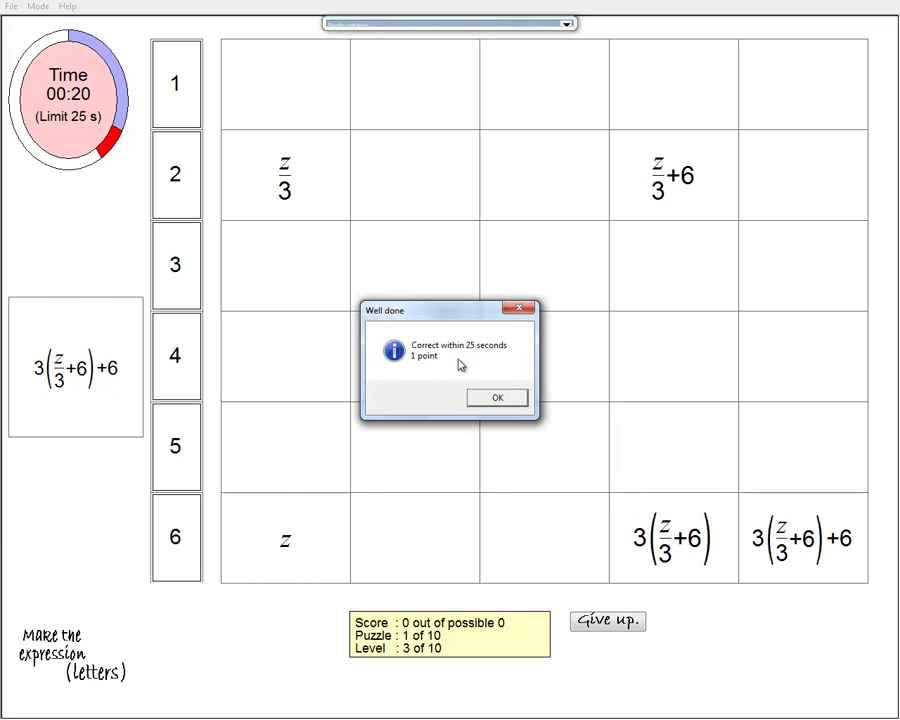
pyautogui.click(499, 397)
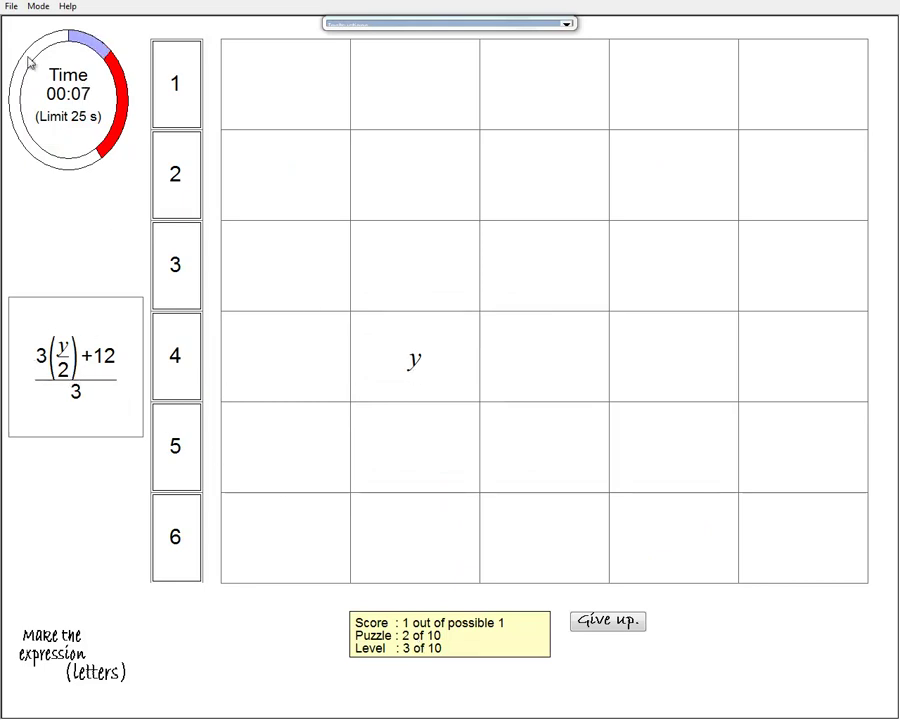
# Return to the main menu and open the task 7 : Find the journey (letters).
pyautogui.click(12, 7)
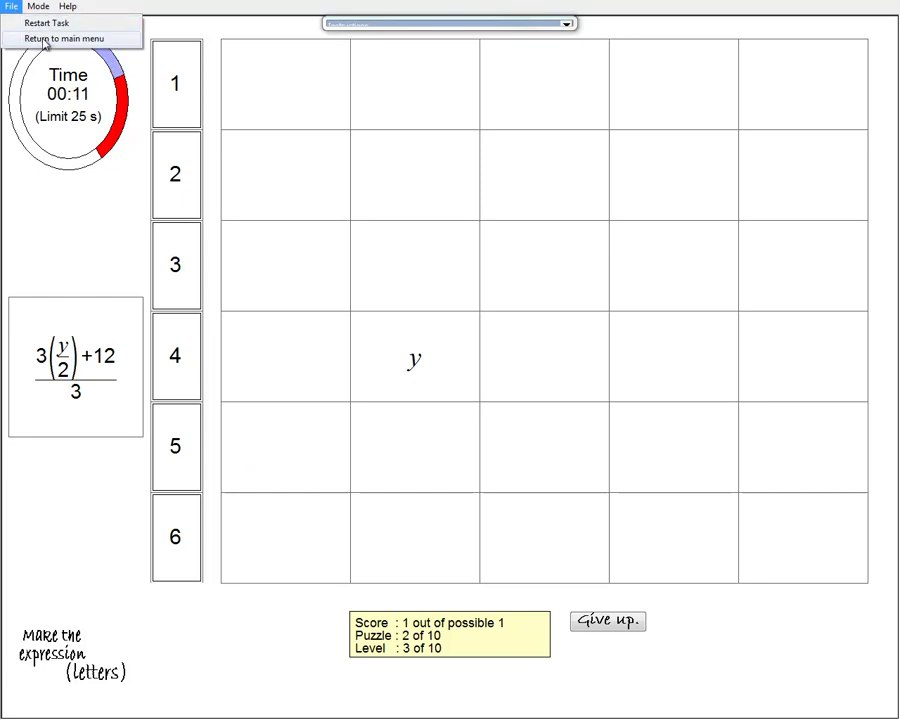
pyautogui.click(45, 40)
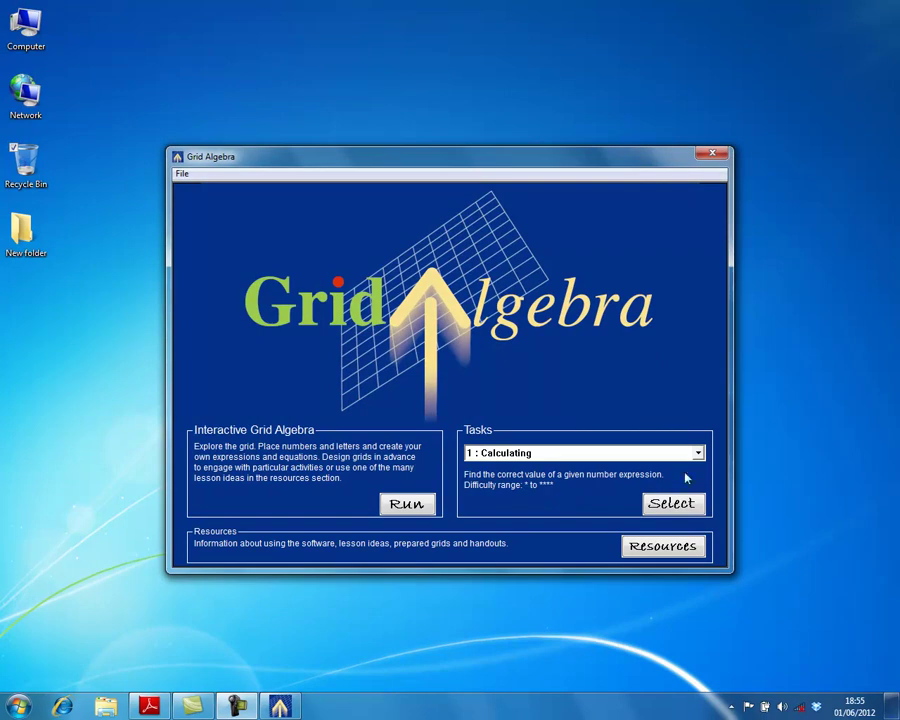
pyautogui.click(698, 455)
pyautogui.scroll(-2, 706, 530)
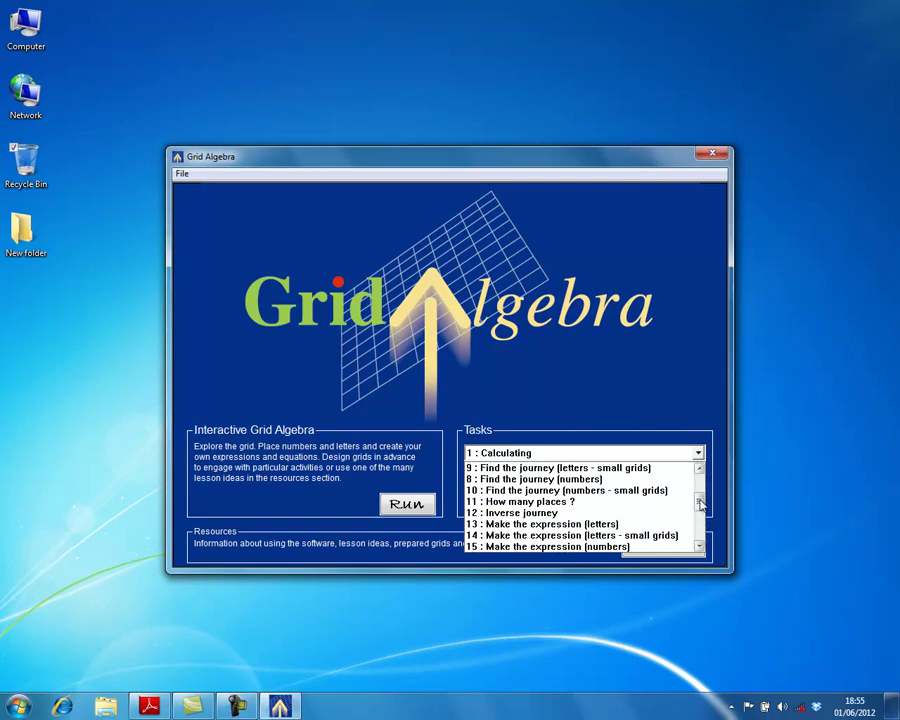
pyautogui.scroll(2, 701, 470)
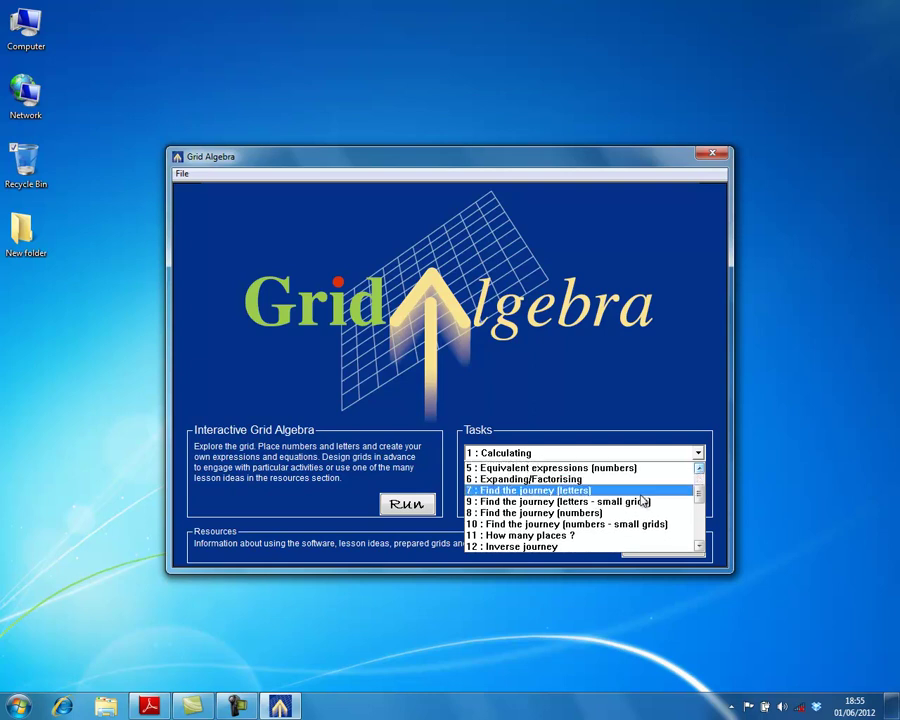
pyautogui.click(586, 492)
pyautogui.click(674, 500)
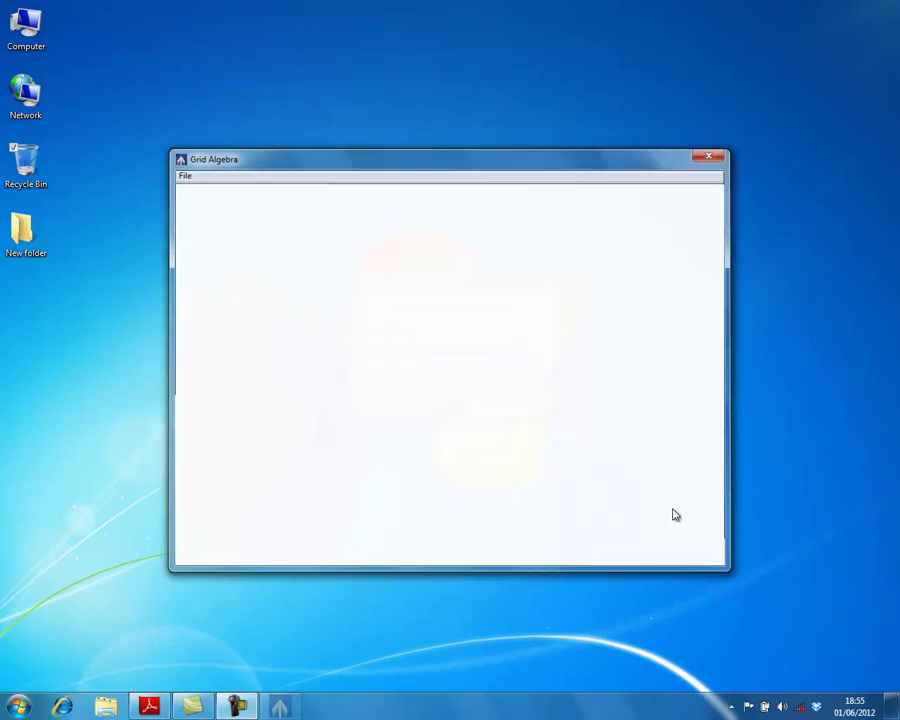
# Start the task at Level 2 : Journey with 3 operations and dismiss the instructions.
pyautogui.click(490, 352)
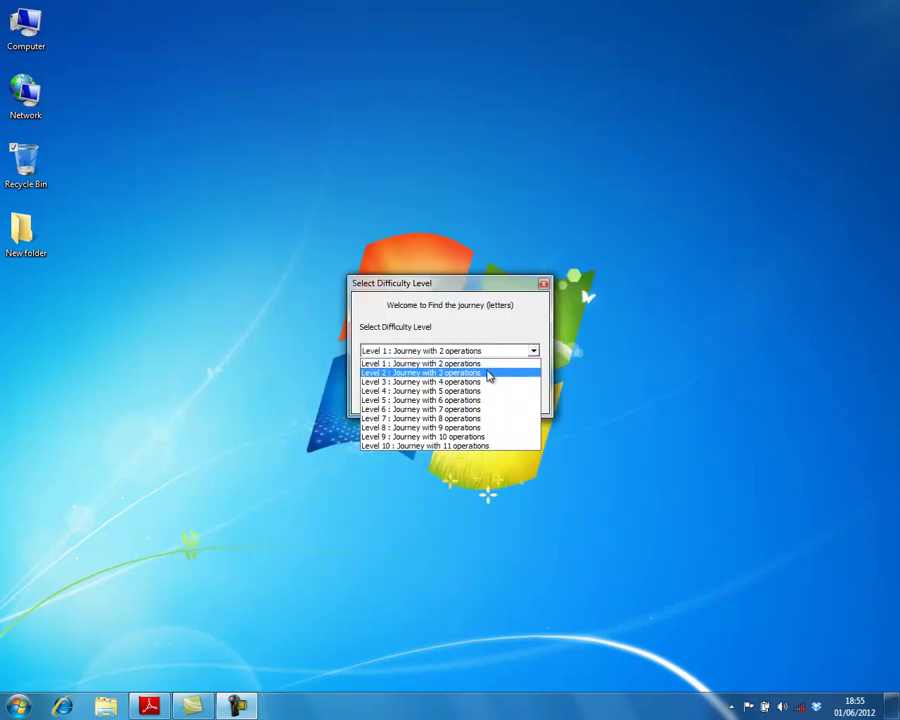
pyautogui.click(488, 373)
pyautogui.click(461, 395)
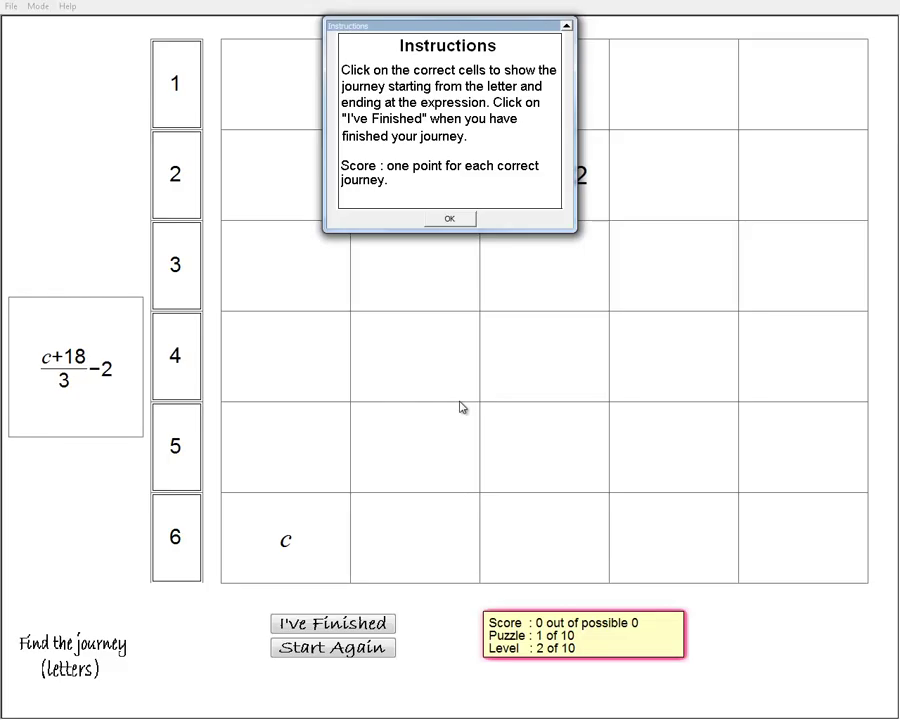
pyautogui.click(458, 220)
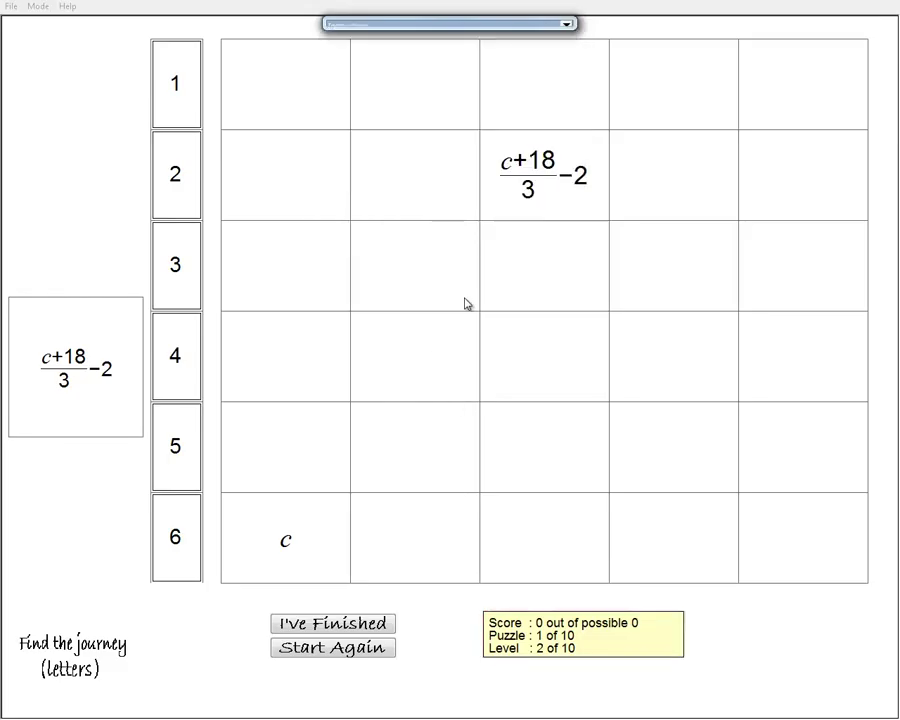
# Mark the journey from c across row 6 to column 4, up to row 2, and back to (c+18)/3−2, then submit it.
pyautogui.click(290, 545)
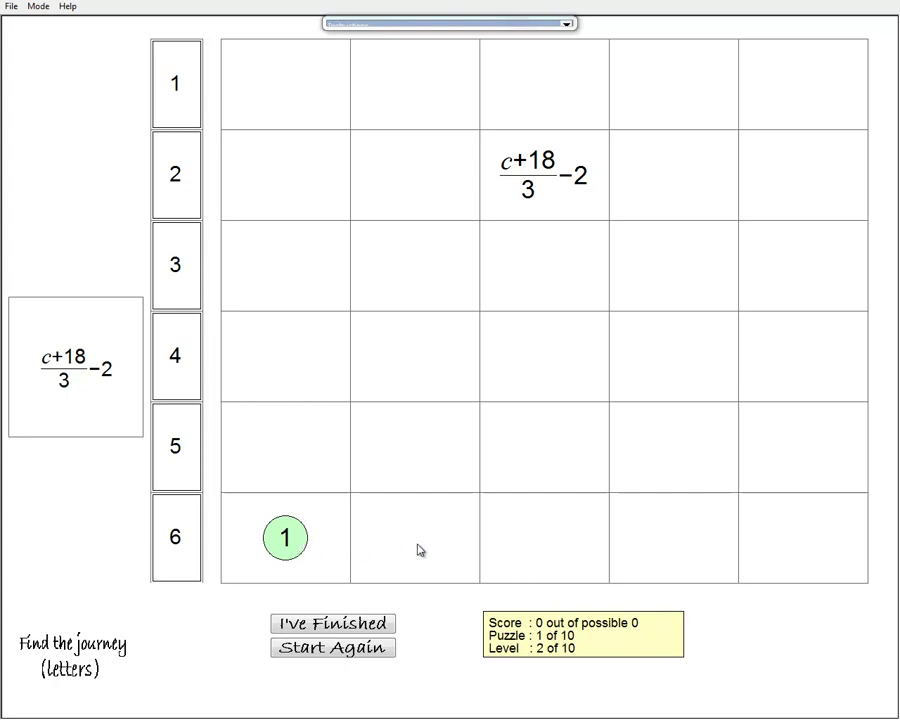
pyautogui.click(692, 541)
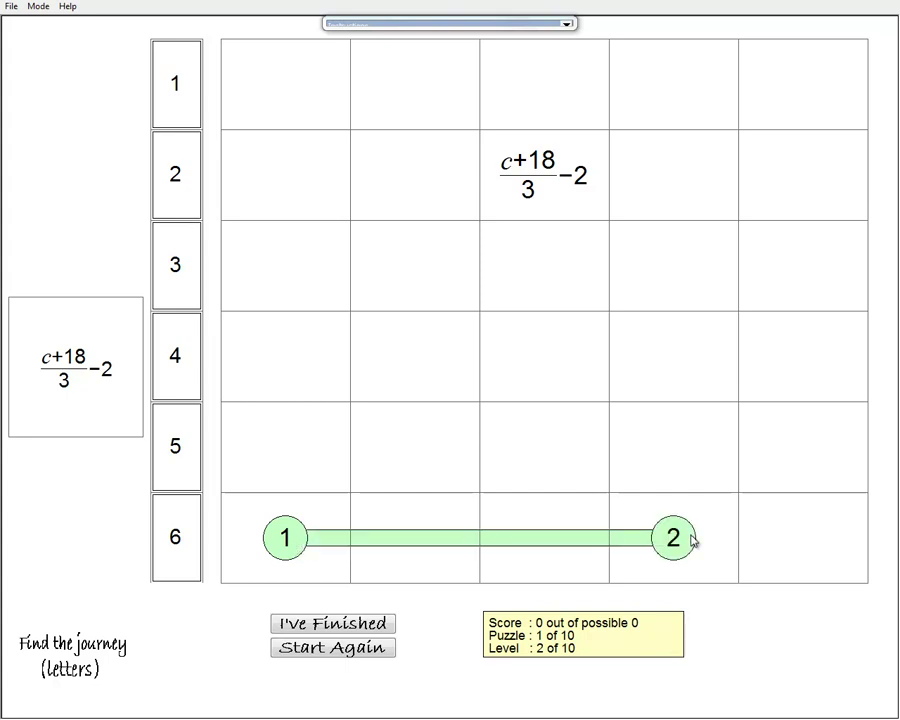
pyautogui.click(684, 189)
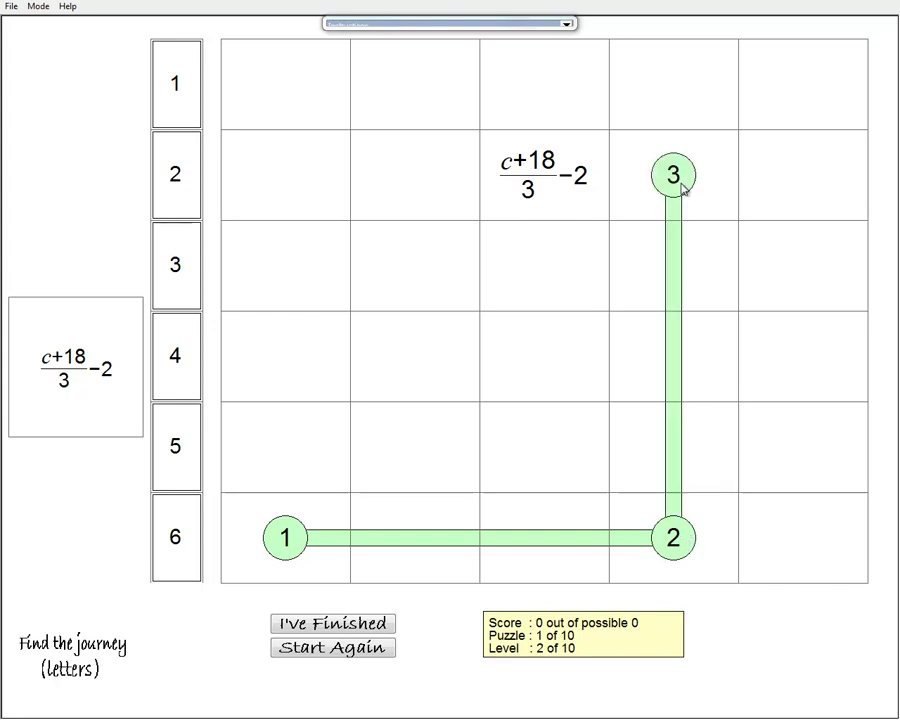
pyautogui.click(542, 187)
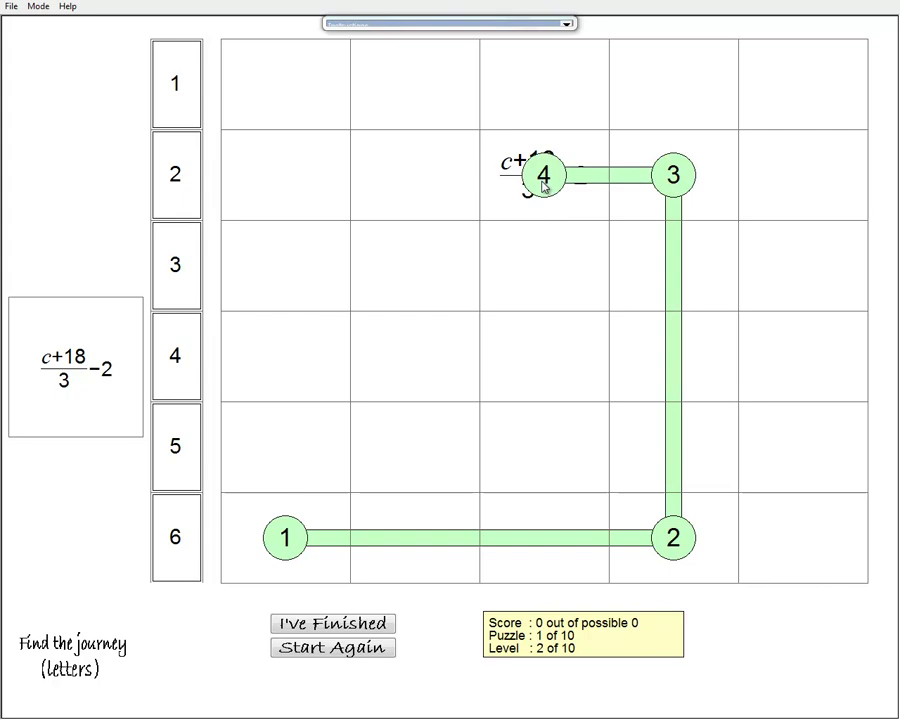
pyautogui.click(357, 633)
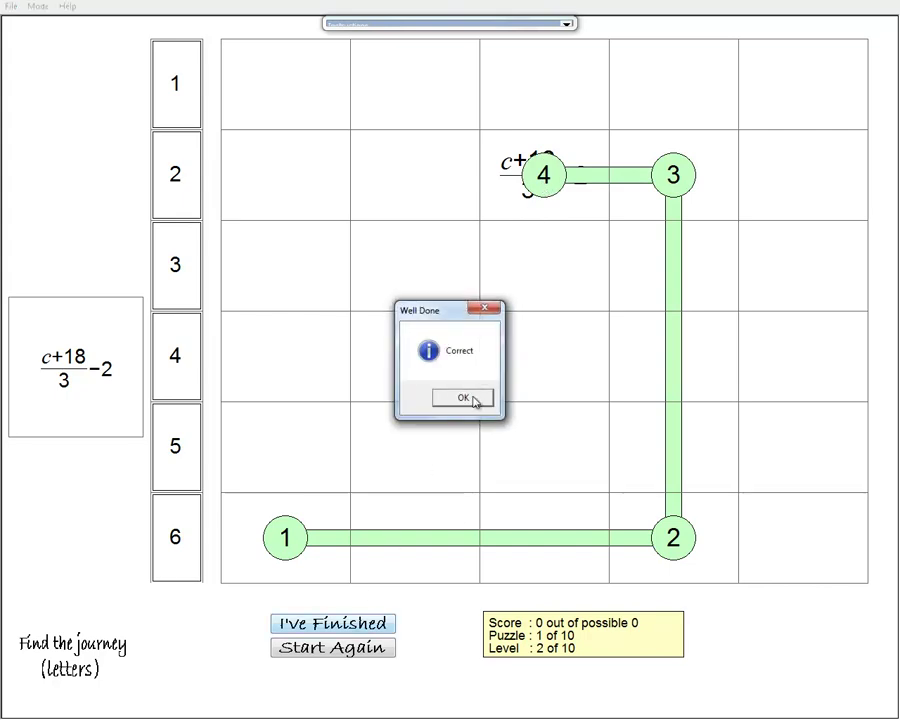
pyautogui.click(463, 398)
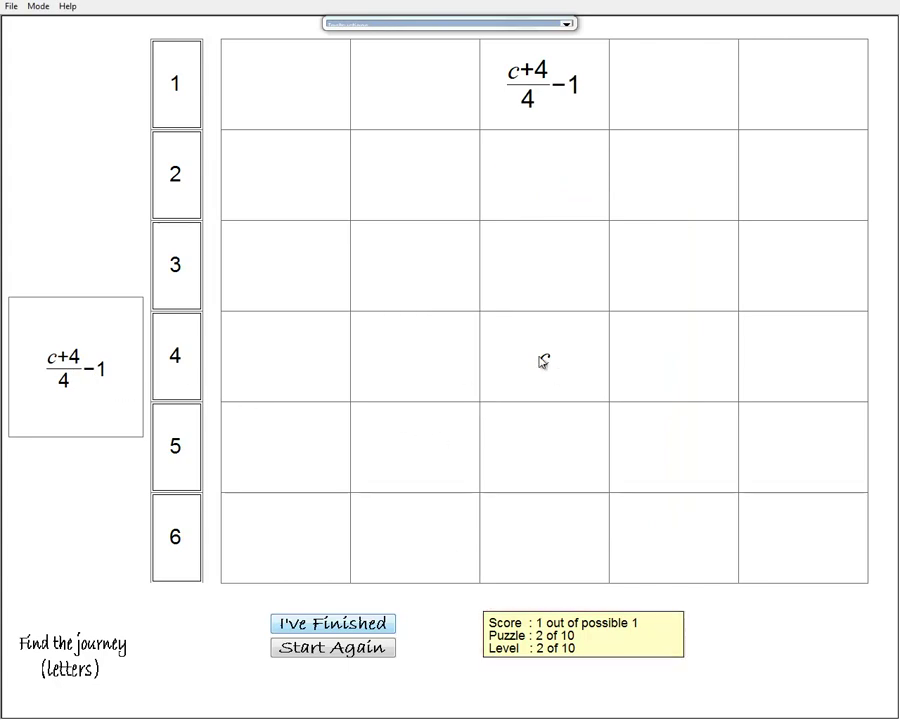
# Return to the main menu and run Interactive Grid Algebra.
pyautogui.click(11, 6)
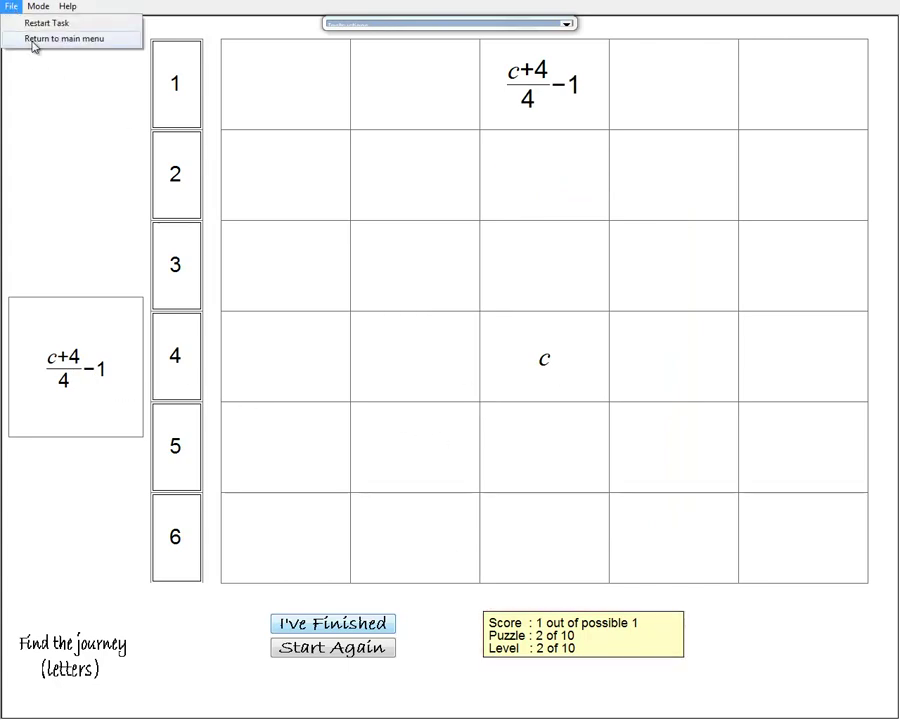
pyautogui.click(33, 41)
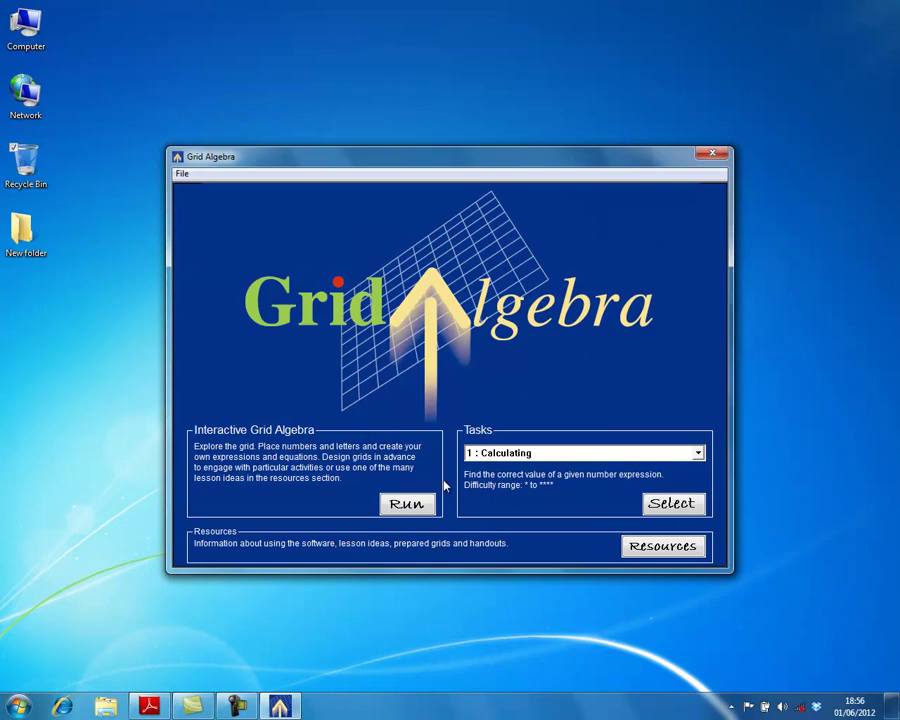
pyautogui.click(406, 503)
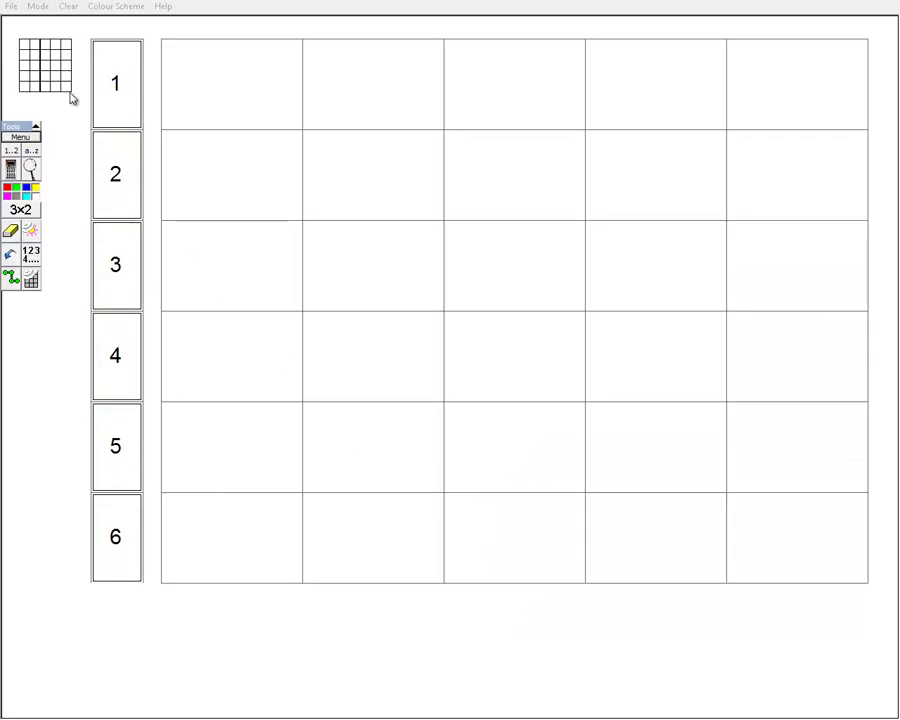
# Move the tool palette beside the grid and place the letter x in row 4, column 2.
pyautogui.moveTo(19, 131); pyautogui.dragTo(44, 135)
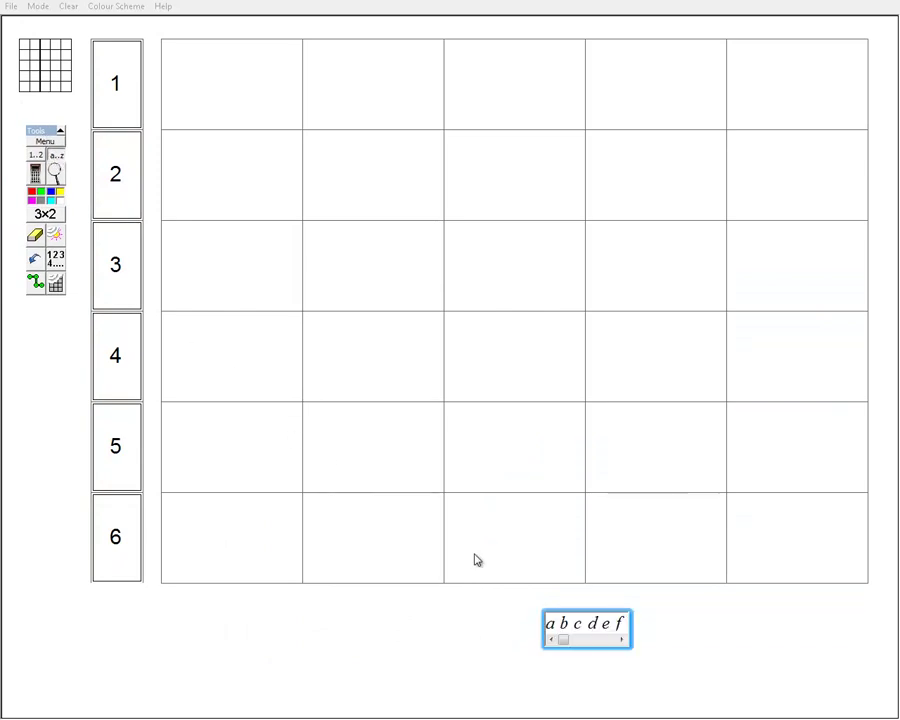
pyautogui.click(585, 642)
pyautogui.click(586, 642)
pyautogui.click(600, 643)
pyautogui.click(600, 643)
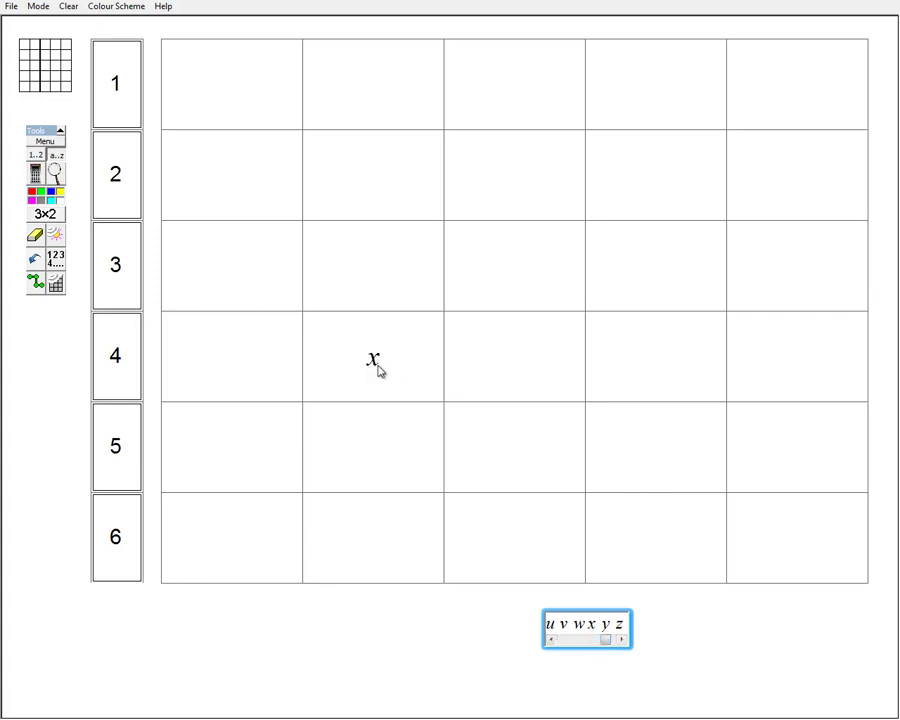
# Create a route from x via row 2 columns 2 and 4, row 1 columns 4 and 1, and row 5 columns 1 and 4.
pyautogui.click(36, 285)
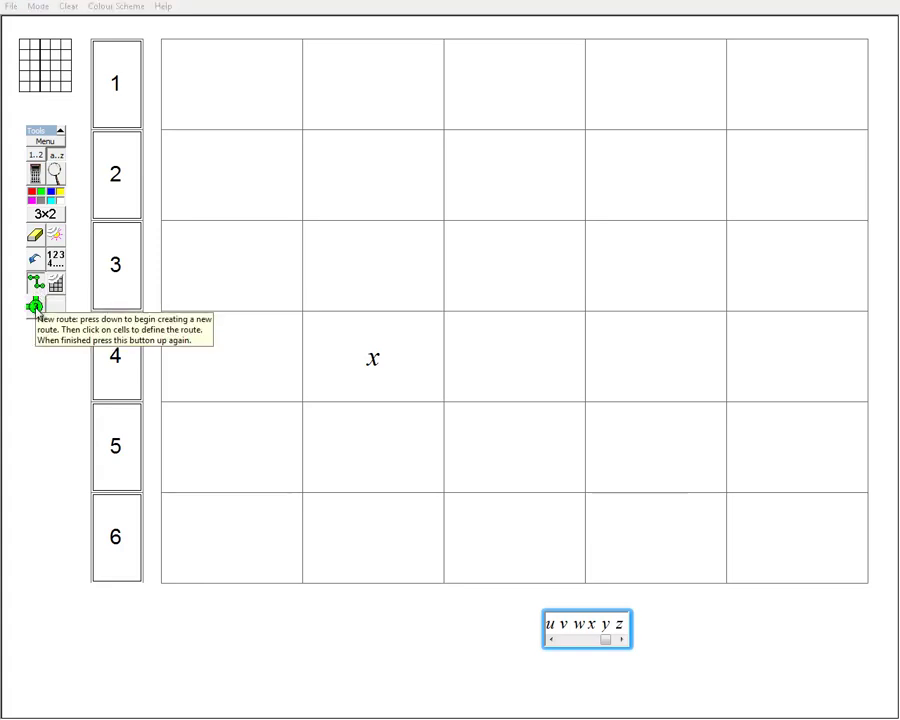
pyautogui.click(36, 305)
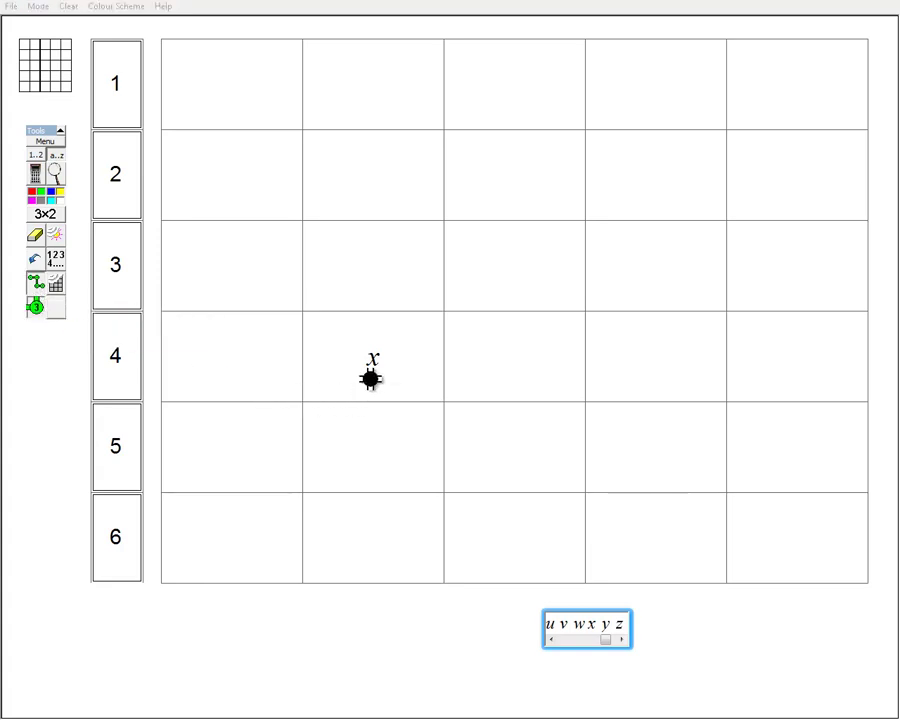
pyautogui.click(377, 361)
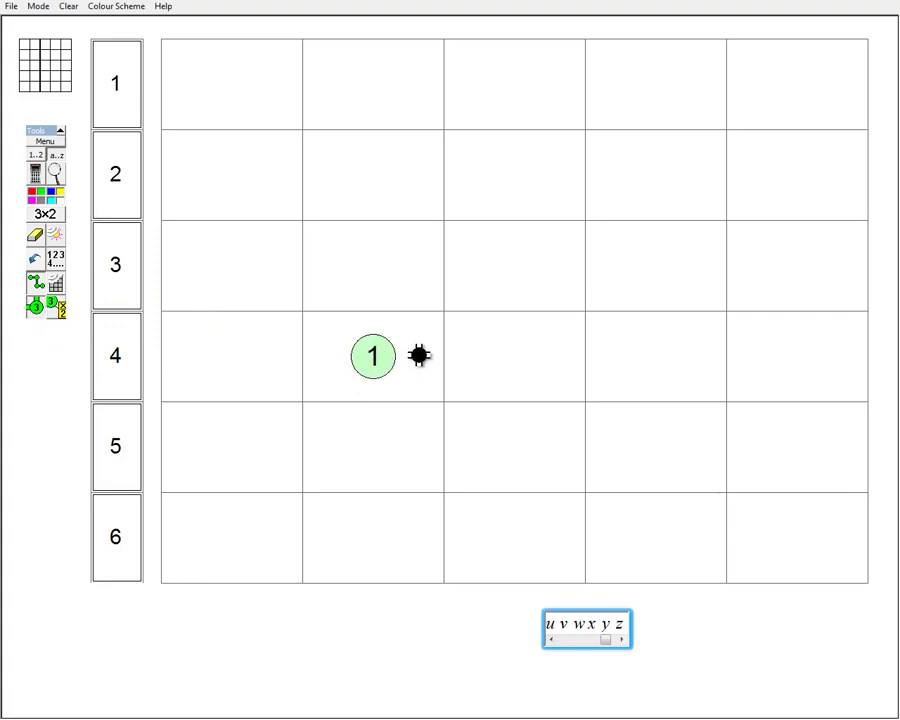
pyautogui.click(373, 162)
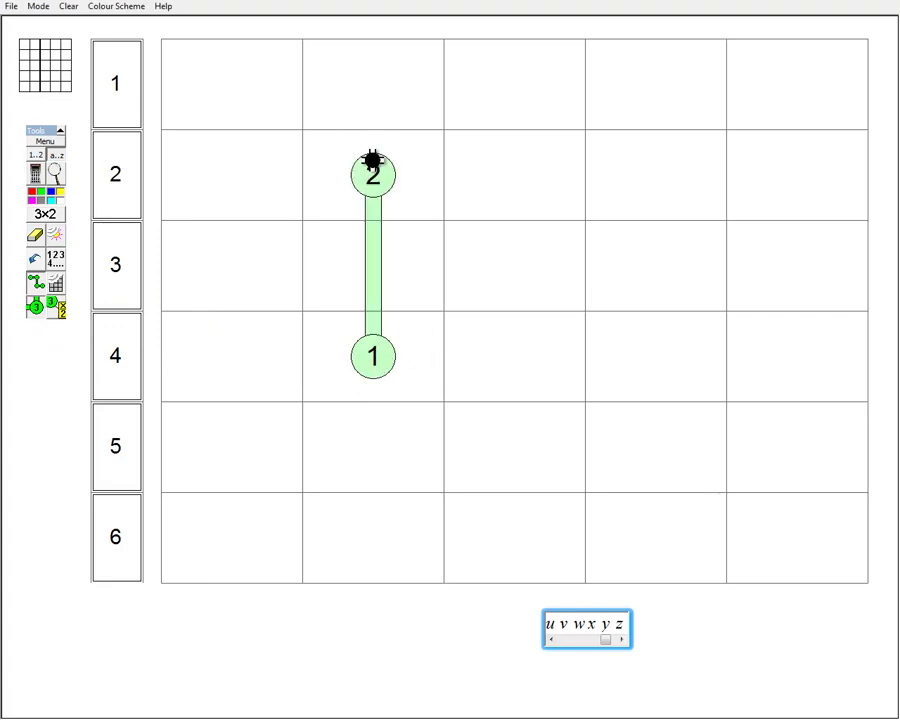
pyautogui.click(634, 179)
pyautogui.click(637, 96)
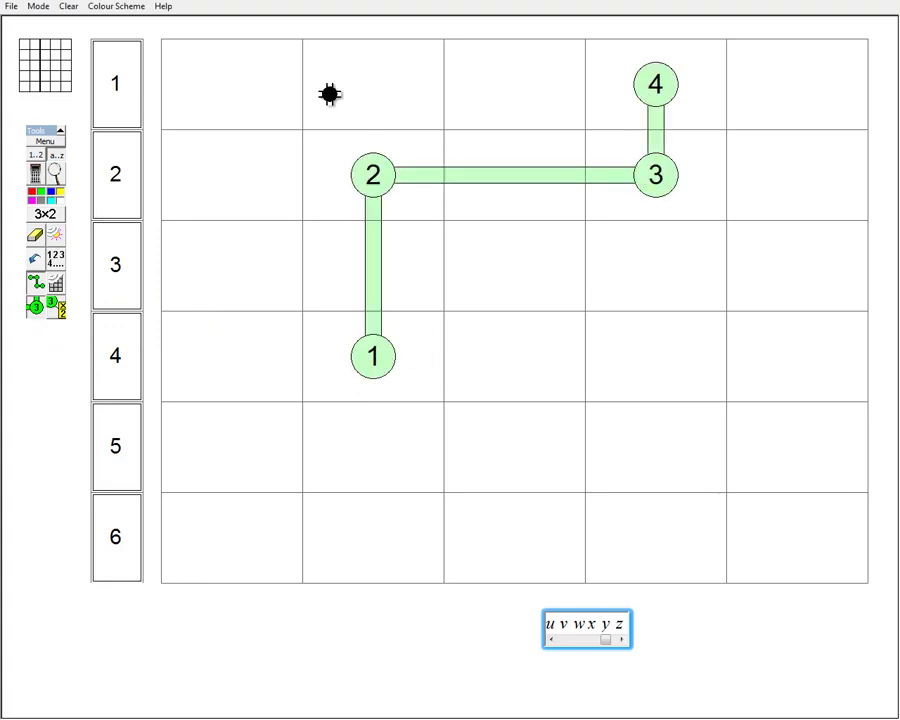
pyautogui.click(220, 95)
pyautogui.click(230, 463)
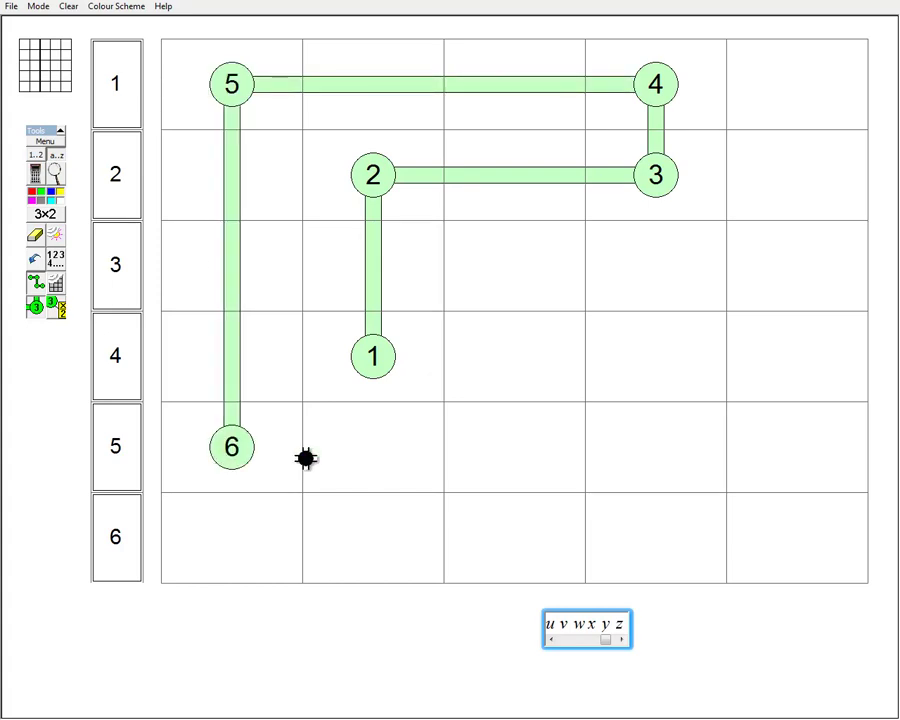
pyautogui.click(646, 459)
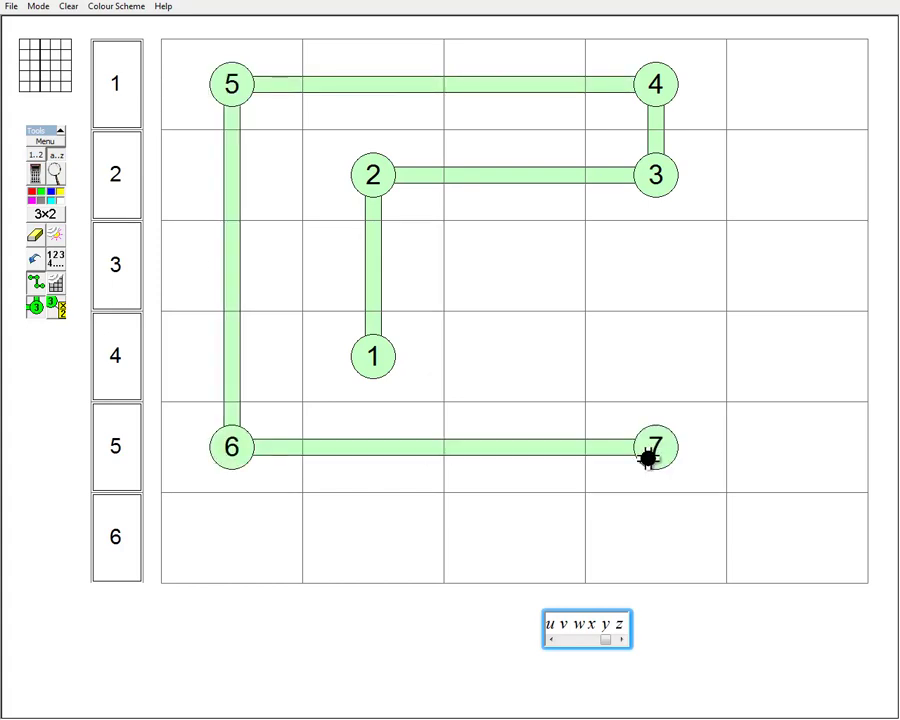
pyautogui.click(36, 308)
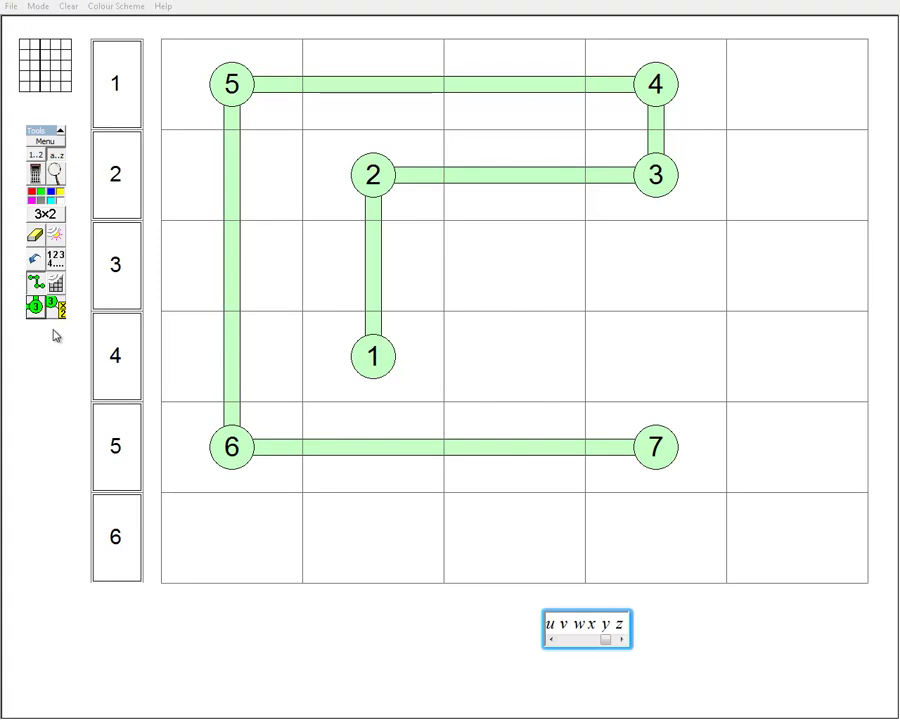
# Repeatedly reveal and cover the x beneath the first marker of the route.
pyautogui.click(393, 369)
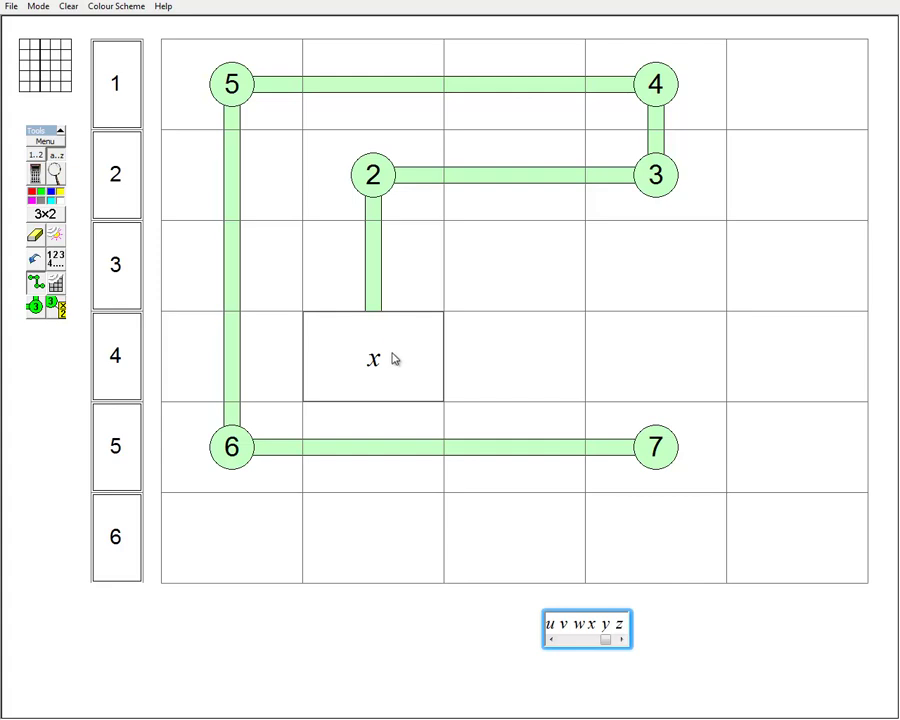
pyautogui.click(394, 361)
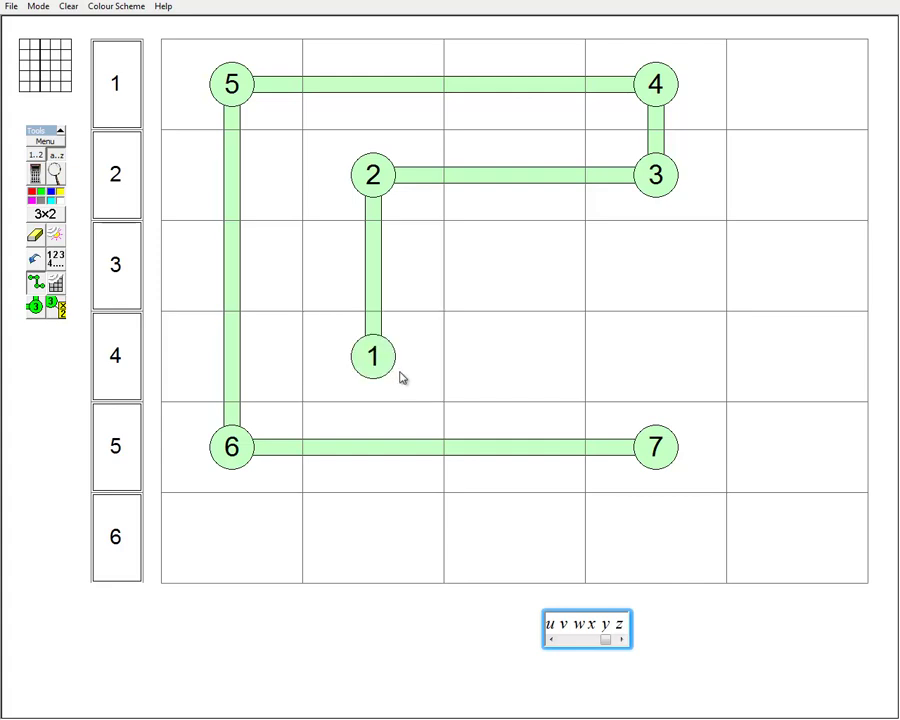
pyautogui.click(402, 379)
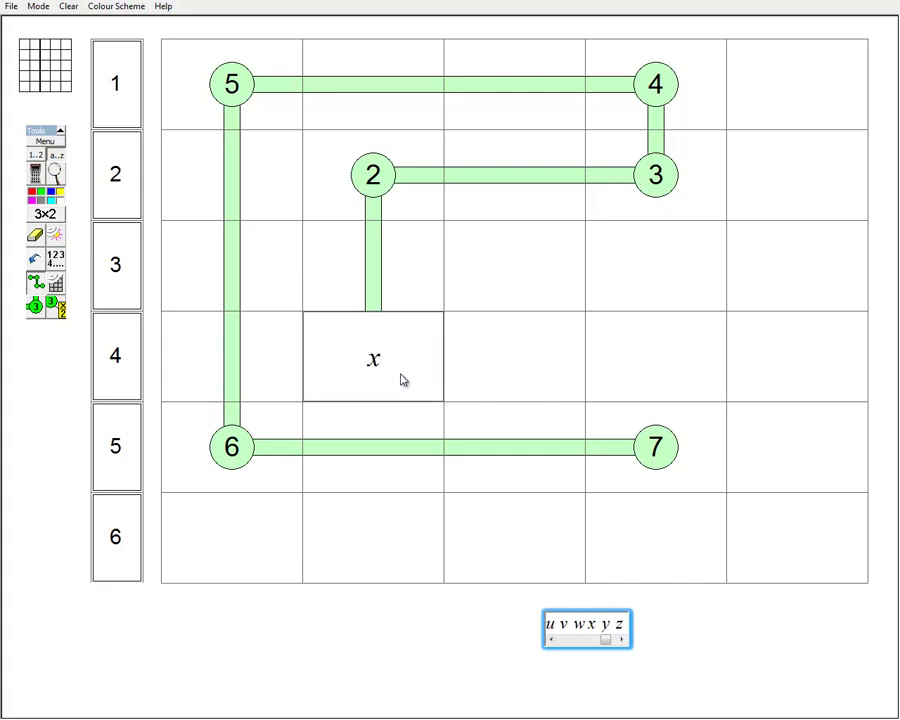
pyautogui.click(402, 379)
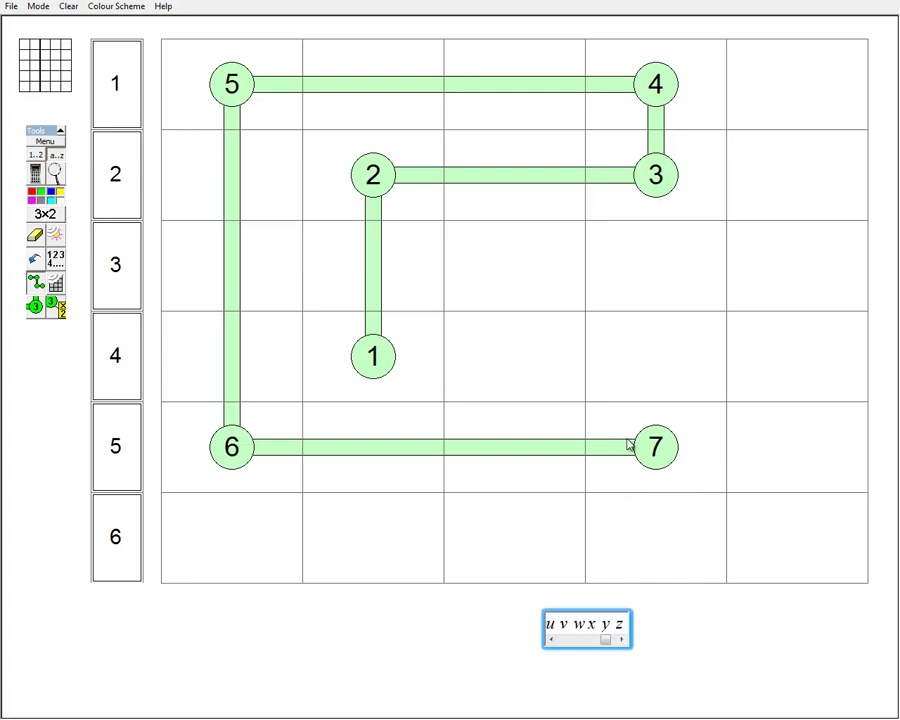
pyautogui.click(388, 362)
pyautogui.click(390, 364)
pyautogui.click(395, 367)
pyautogui.click(395, 367)
pyautogui.click(396, 376)
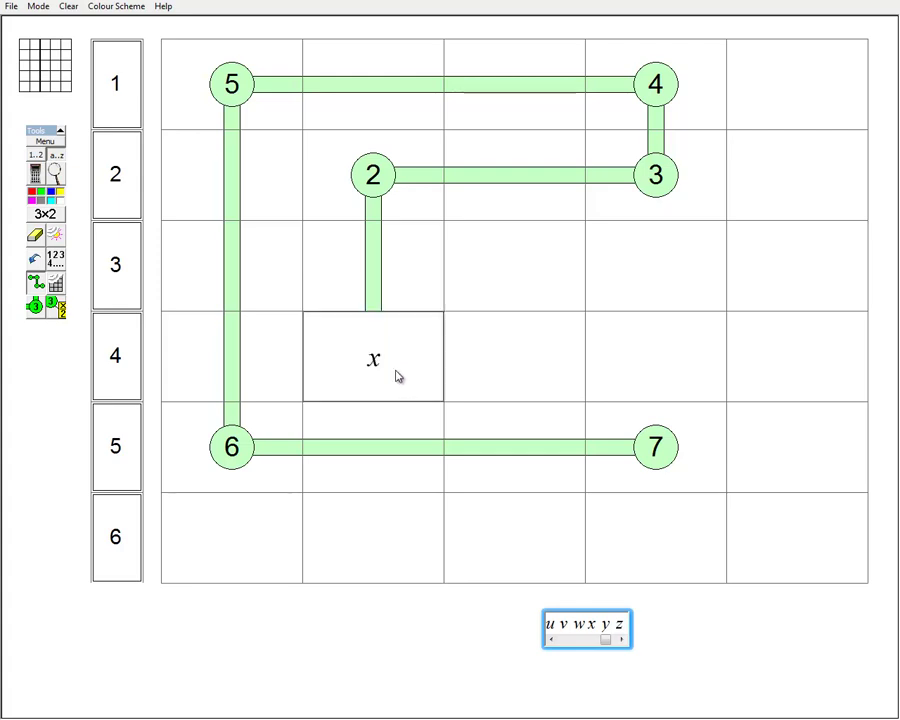
pyautogui.moveTo(396, 376)
pyautogui.mouseDown()
pyautogui.moveTo(392, 201)
pyautogui.moveTo(384, 357)
pyautogui.mouseUp()
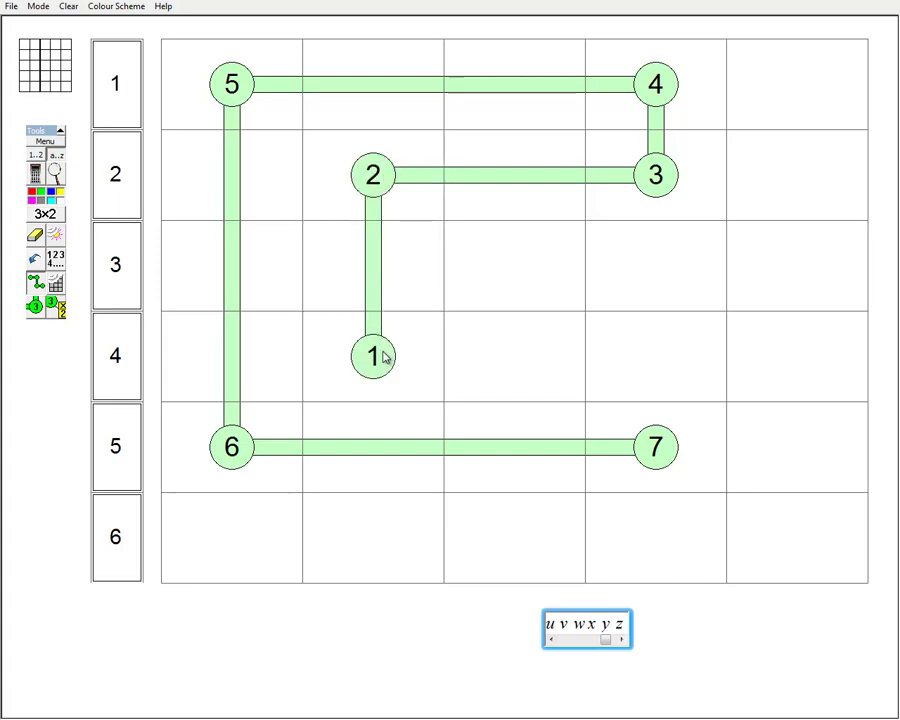
# Open the list of expressions on the route, enlarge and reposition its window to read all seven expressions, and close it.
pyautogui.click(60, 310)
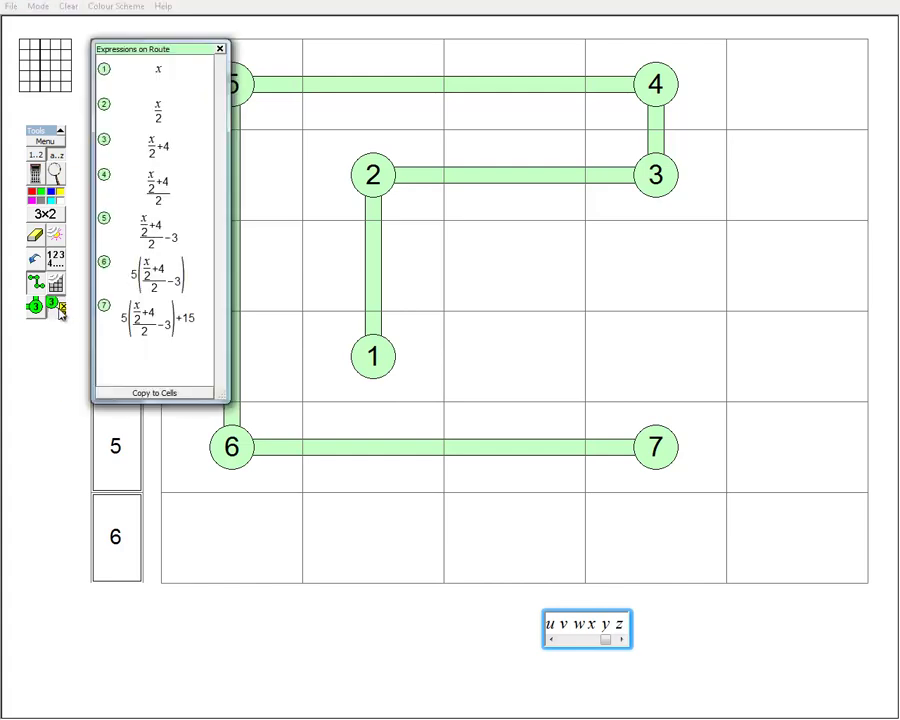
pyautogui.moveTo(228, 399); pyautogui.dragTo(319, 560)
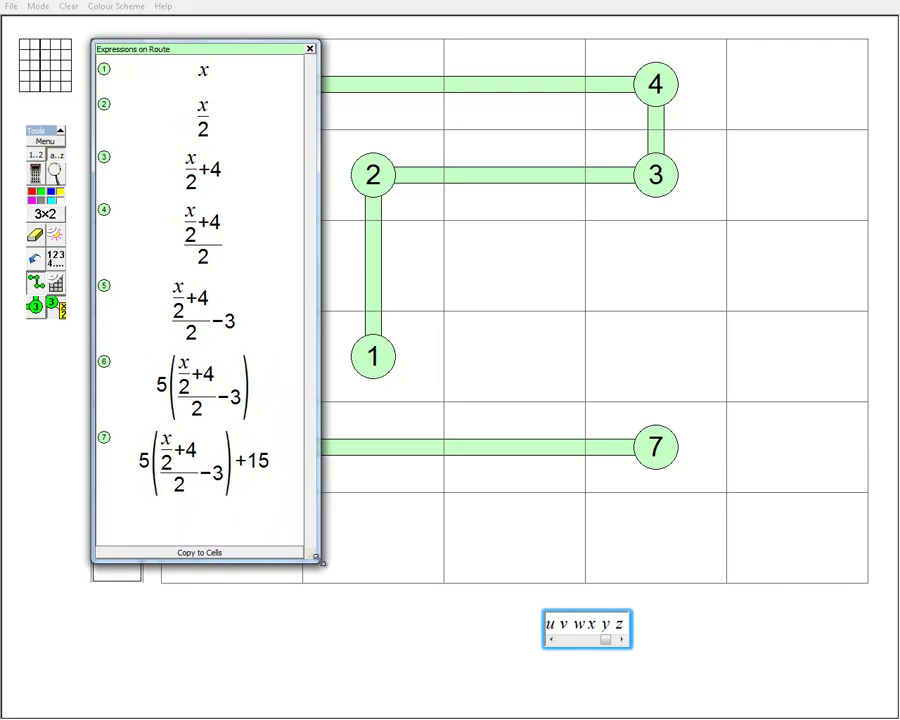
pyautogui.moveTo(233, 52); pyautogui.dragTo(220, 131)
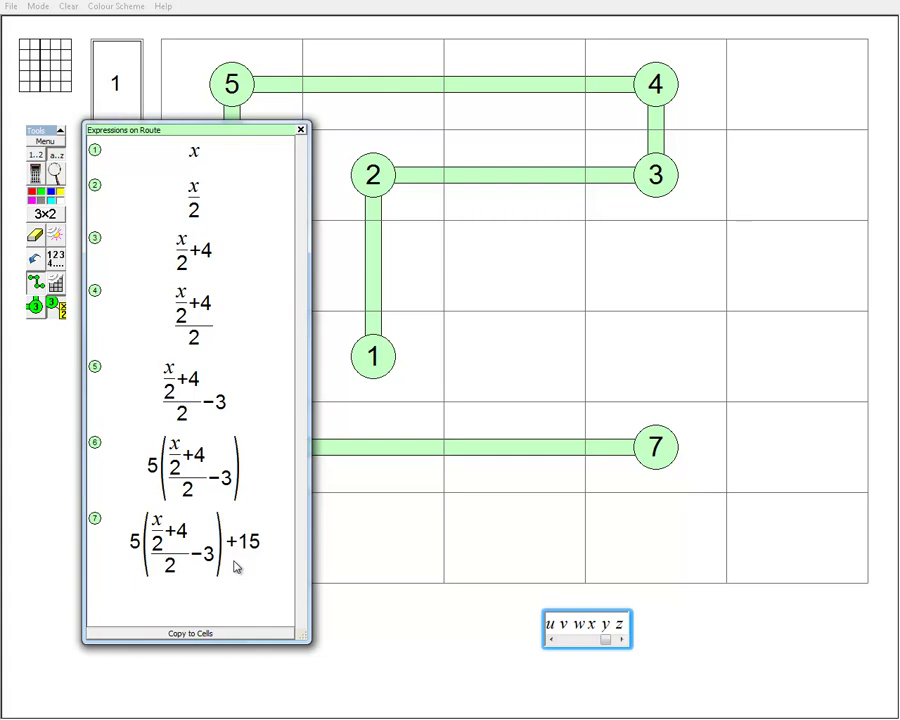
pyautogui.click(300, 130)
# Exit the grid and open the Journeys large grids handout from the Order of operations resources.
pyautogui.click(12, 6)
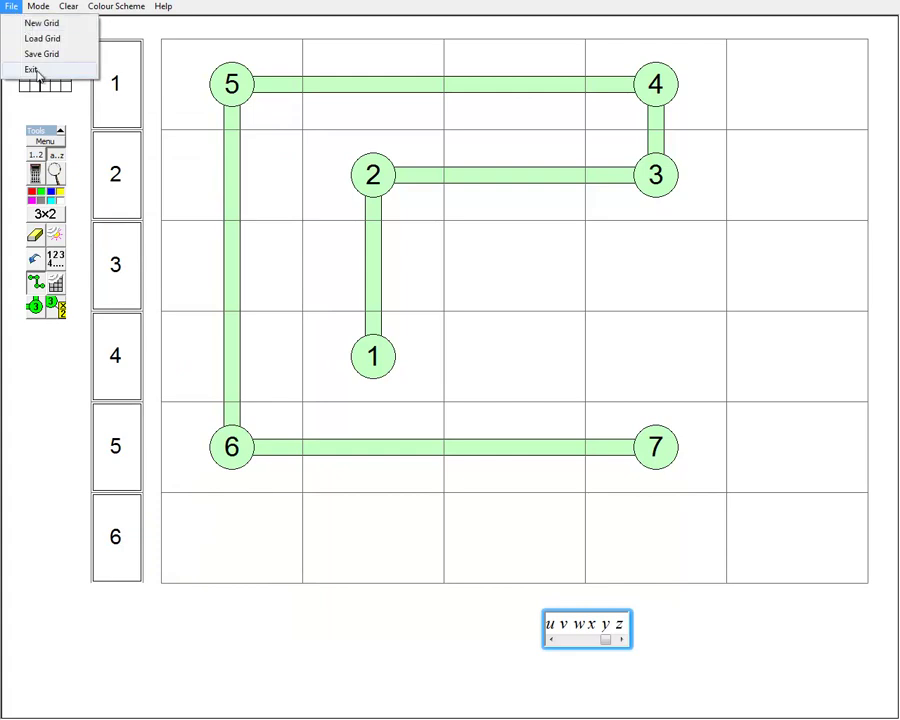
pyautogui.click(32, 71)
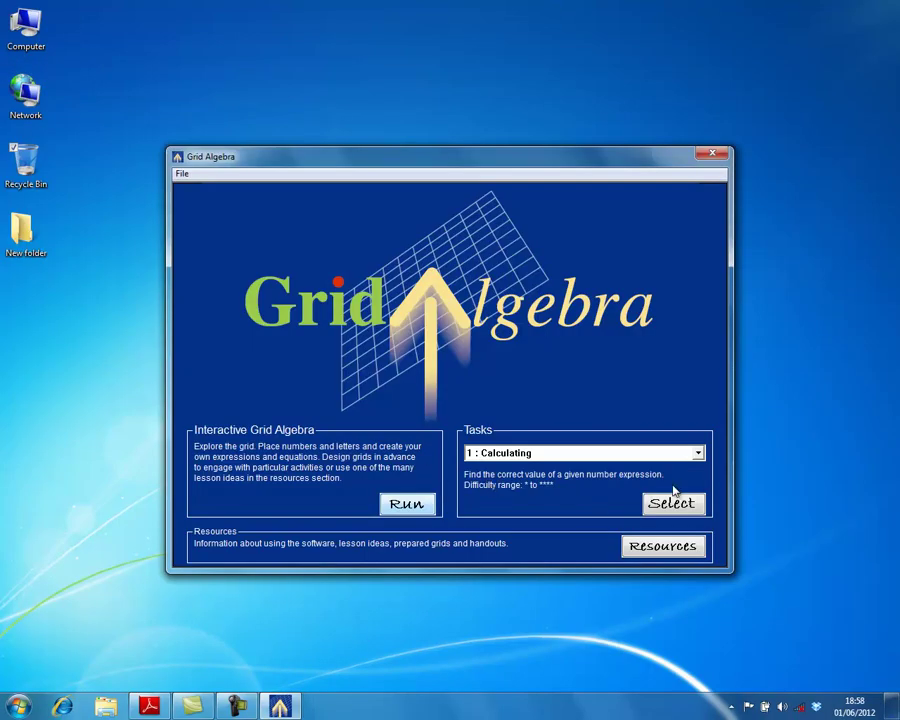
pyautogui.click(664, 547)
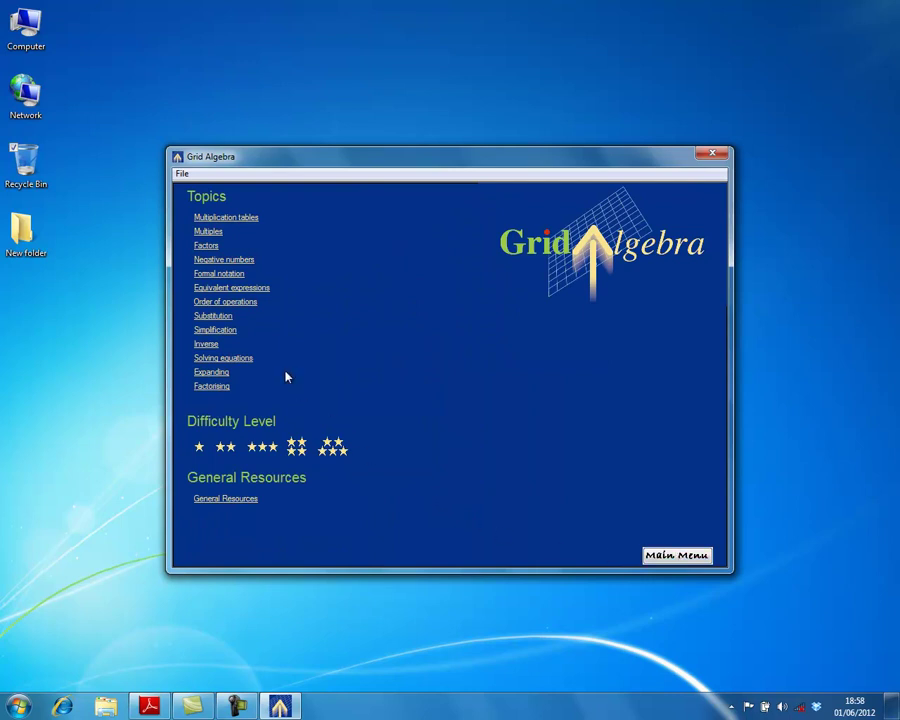
pyautogui.click(249, 302)
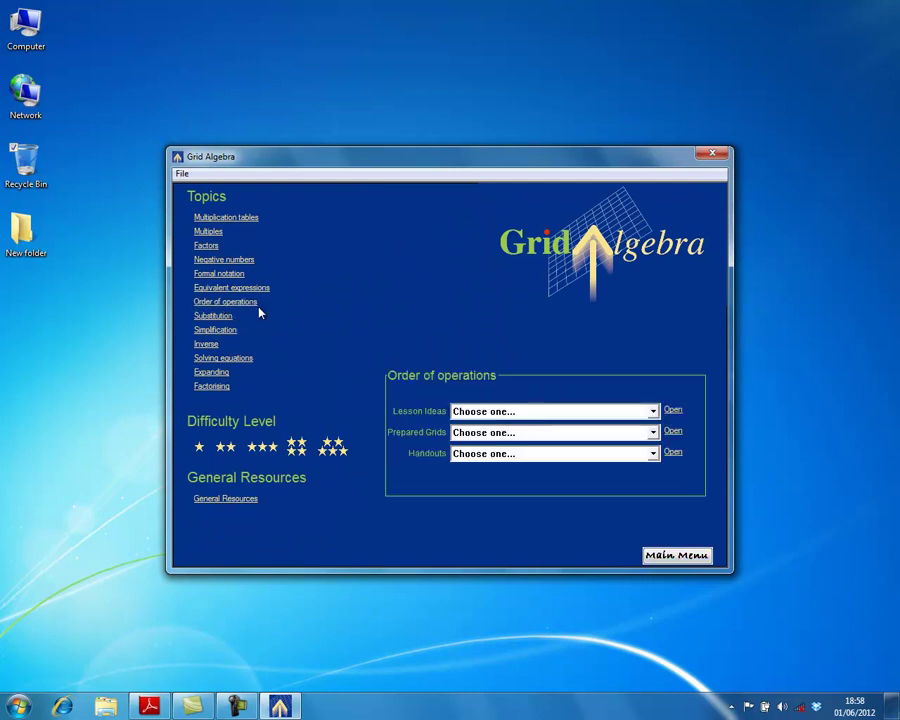
pyautogui.click(653, 453)
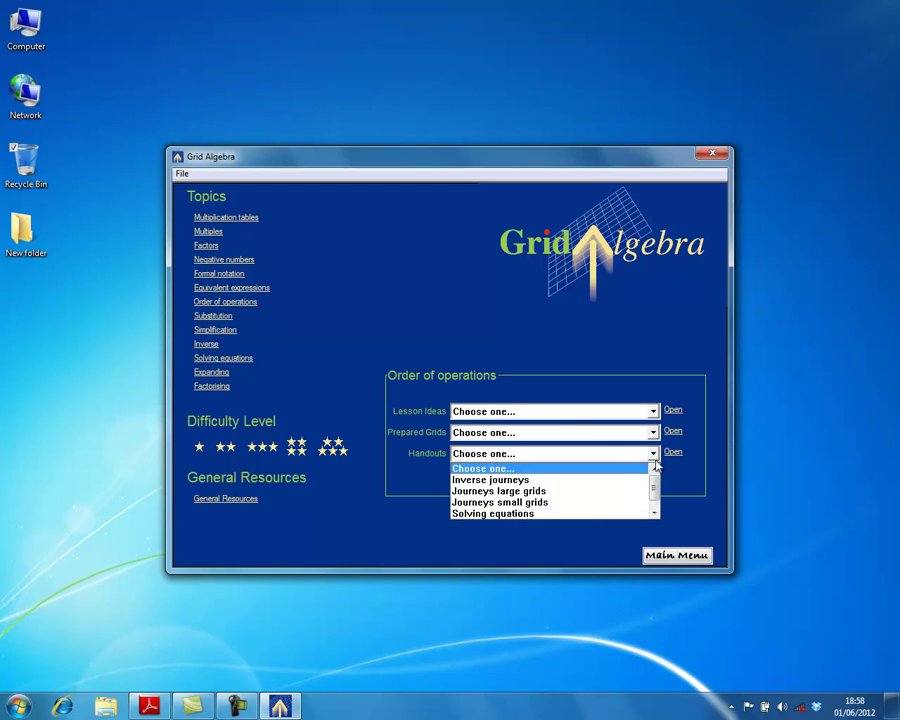
pyautogui.click(535, 497)
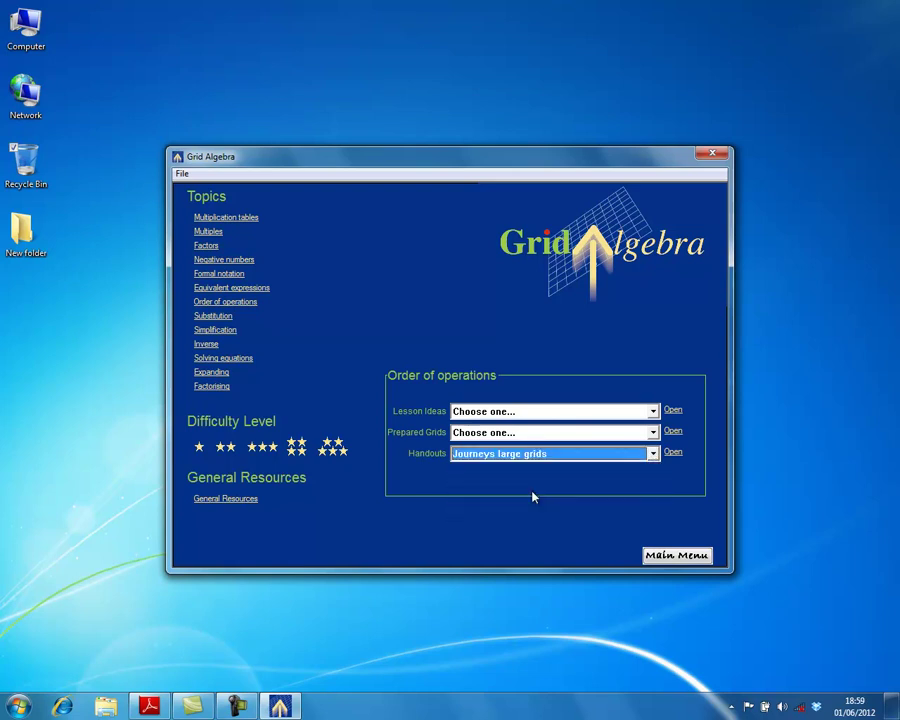
pyautogui.click(676, 453)
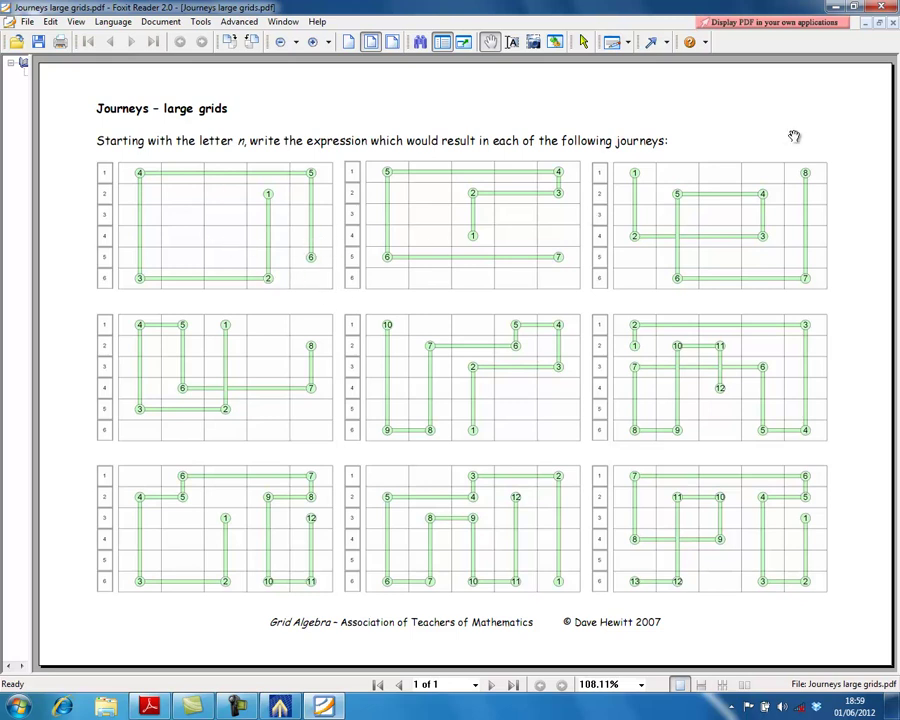
# Close the handout and run Interactive Grid Algebra again from the main menu.
pyautogui.click(884, 8)
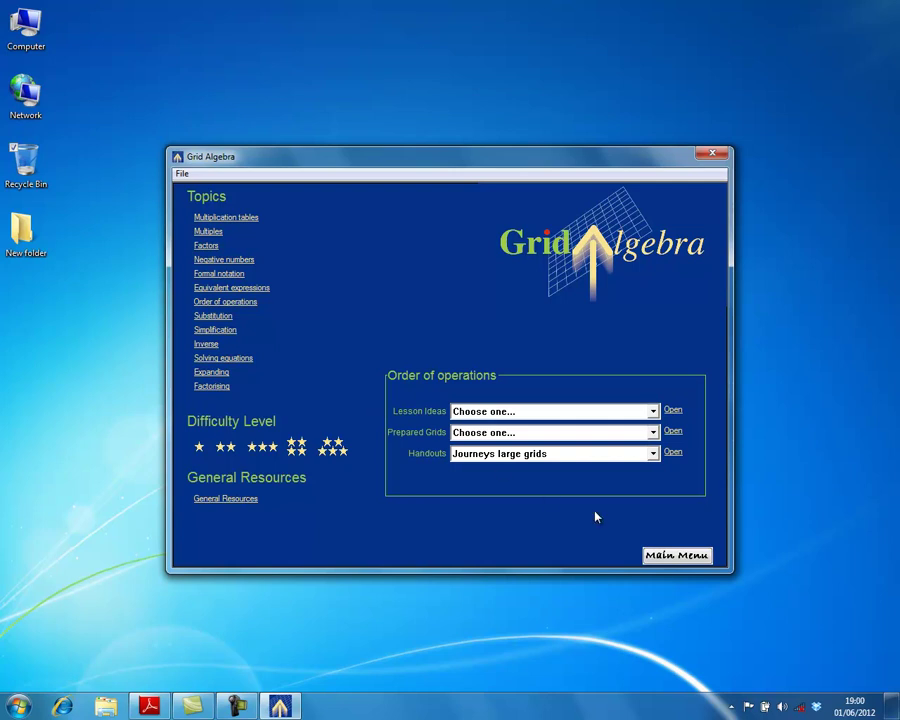
pyautogui.click(680, 555)
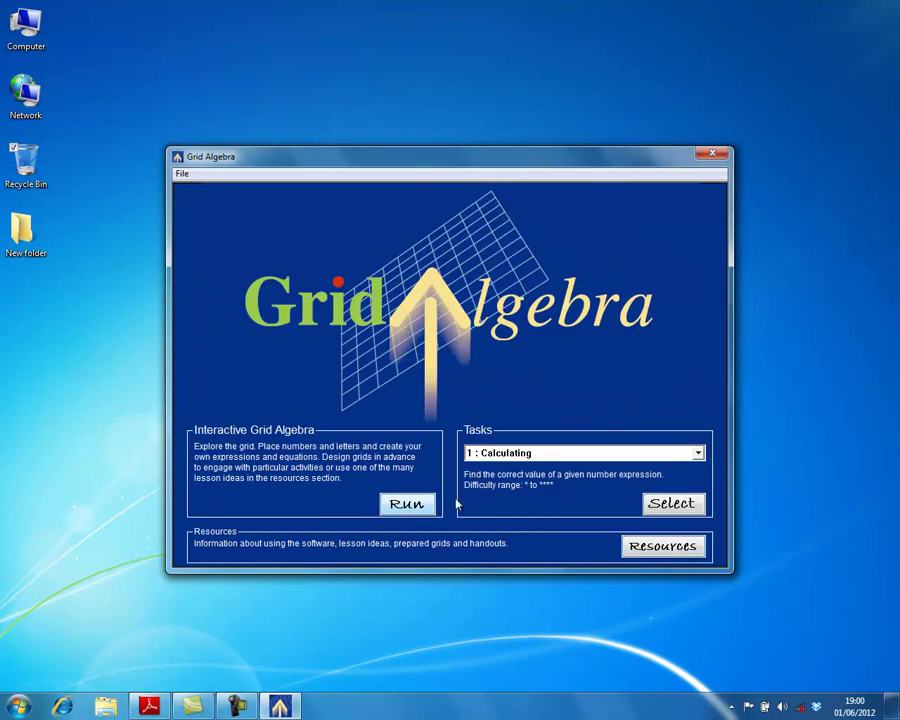
pyautogui.click(420, 503)
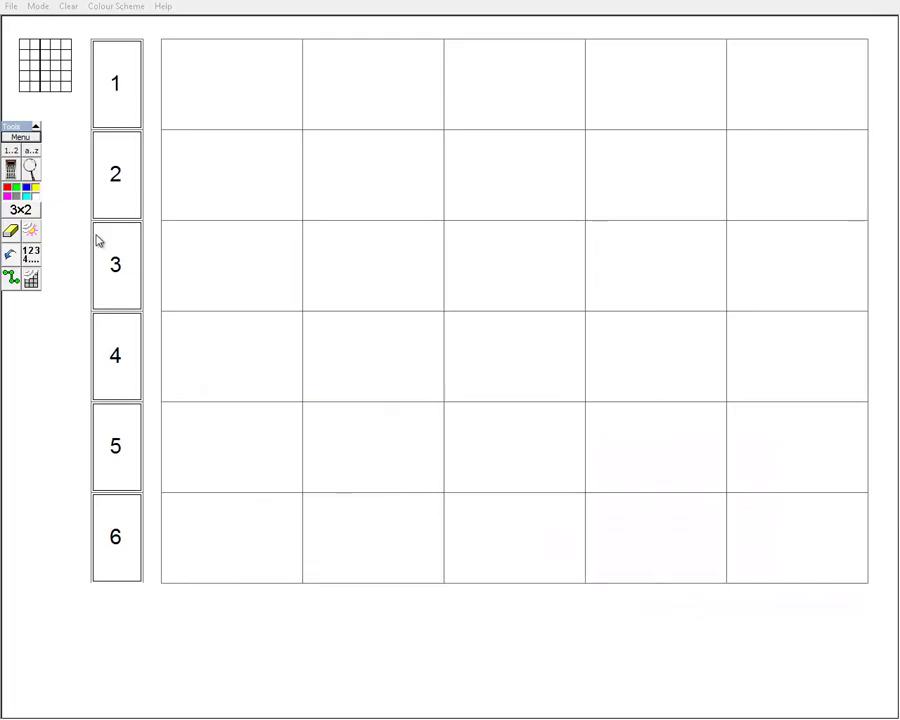
# Show the letters and place p in row 4, column 1 and s in row 1, column 4.
pyautogui.click(33, 152)
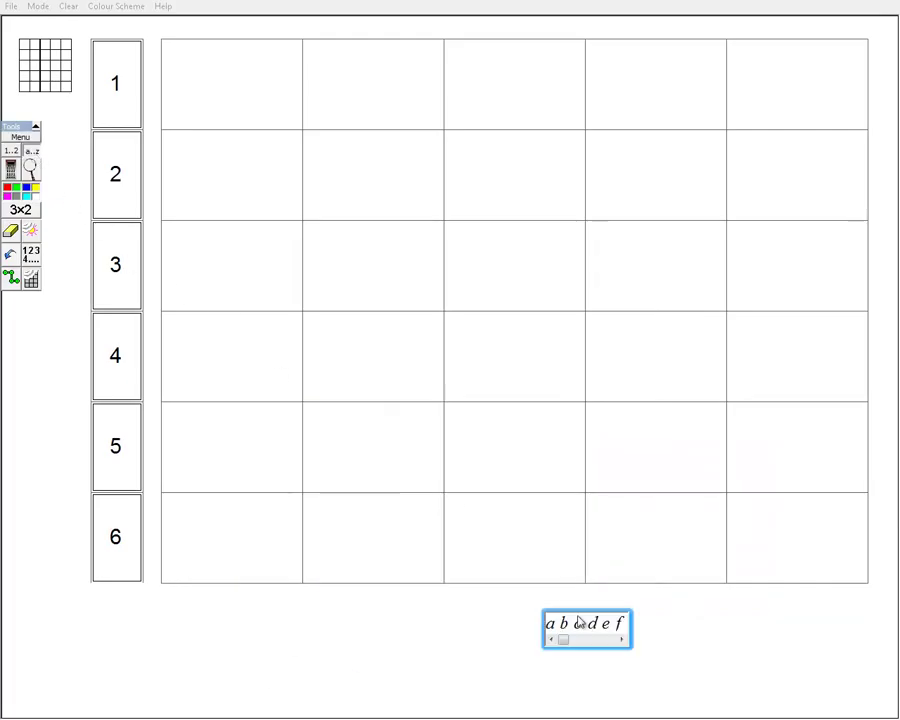
pyautogui.click(594, 647)
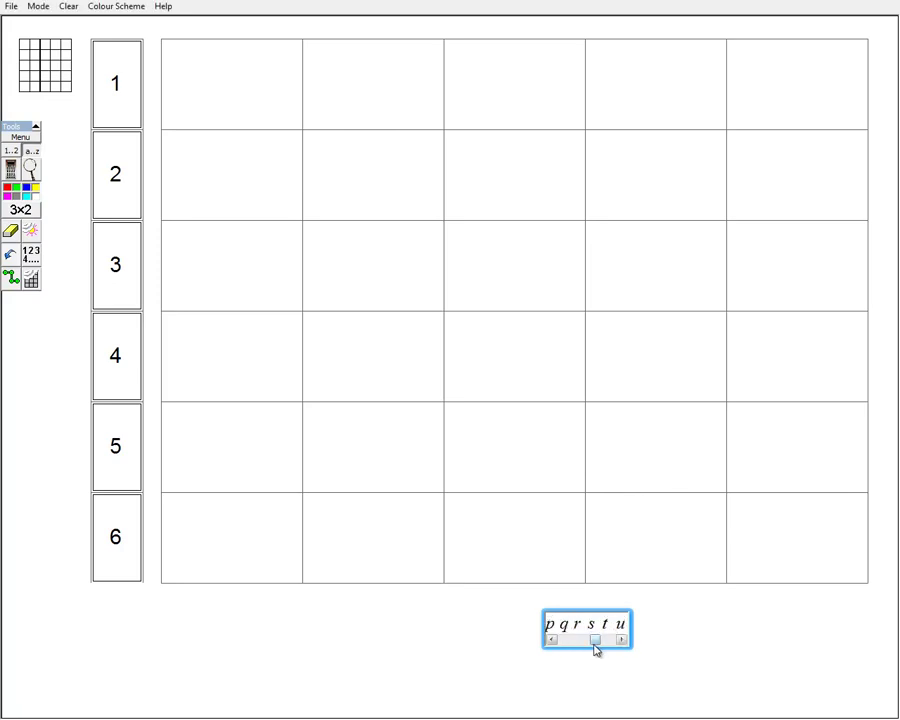
pyautogui.moveTo(249, 245); pyautogui.dragTo(242, 376)
pyautogui.moveTo(592, 628); pyautogui.dragTo(651, 92)
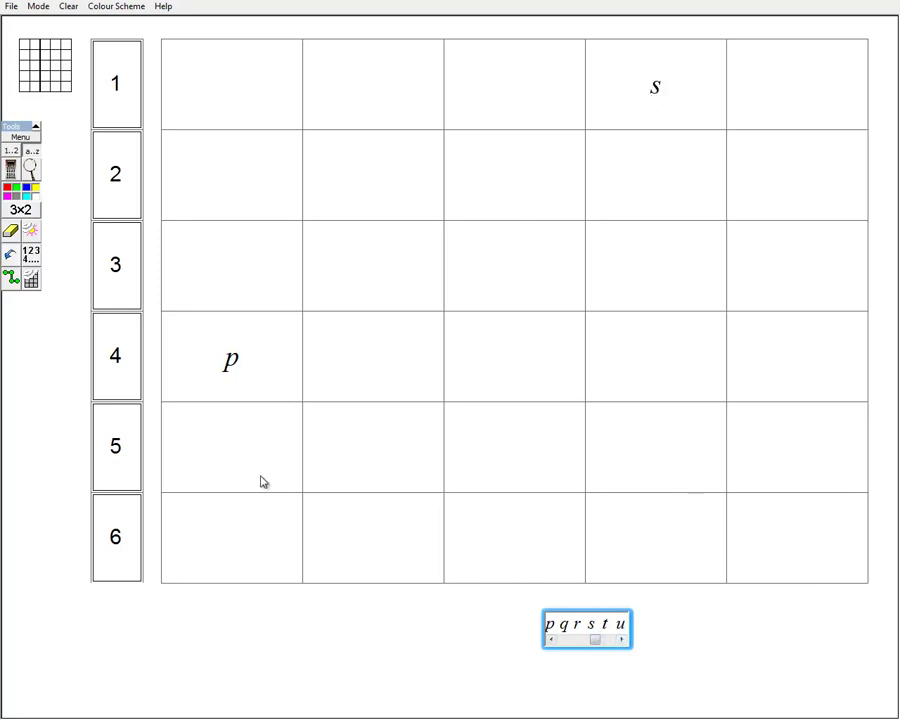
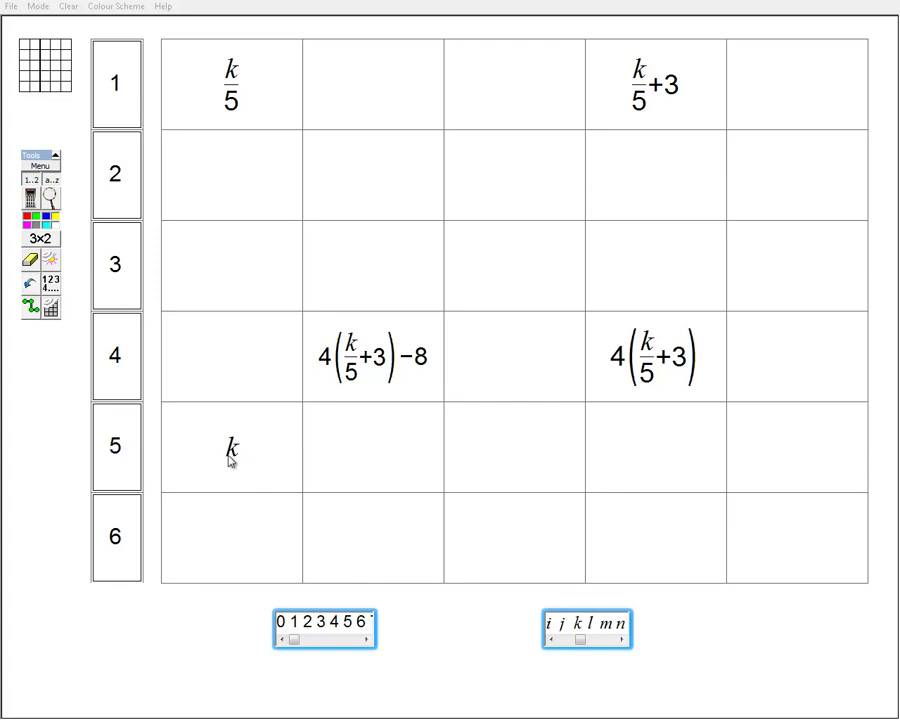
# Place the number 40 over the k in row 5, column 1.
pyautogui.click(352, 647)
pyautogui.click(352, 649)
pyautogui.click(348, 650)
pyautogui.click(348, 650)
pyautogui.click(348, 650)
pyautogui.click(348, 650)
pyautogui.click(348, 649)
pyautogui.click(348, 649)
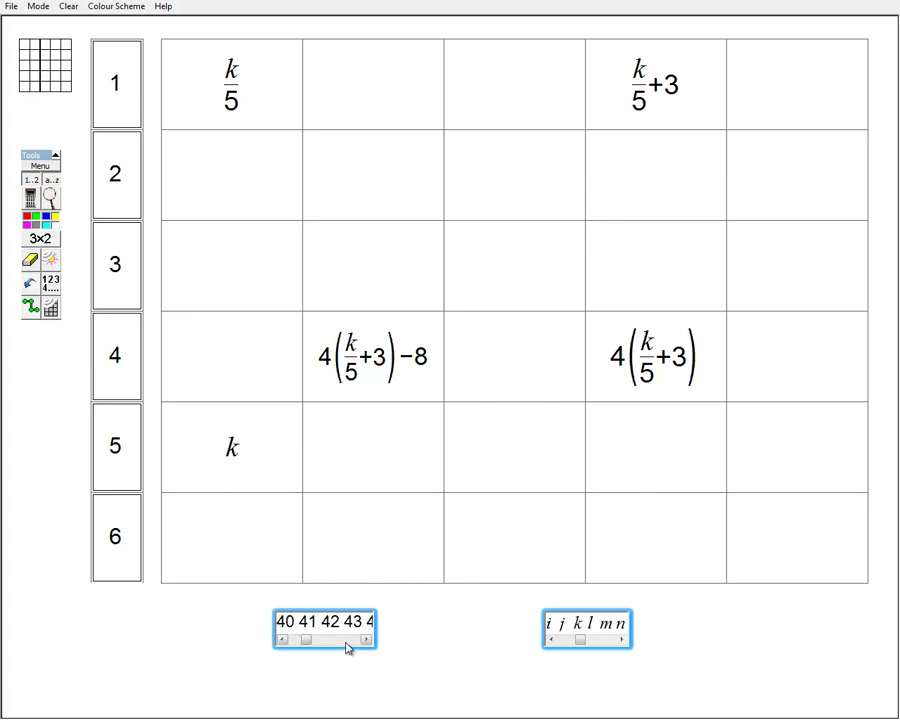
pyautogui.moveTo(289, 627); pyautogui.dragTo(230, 456)
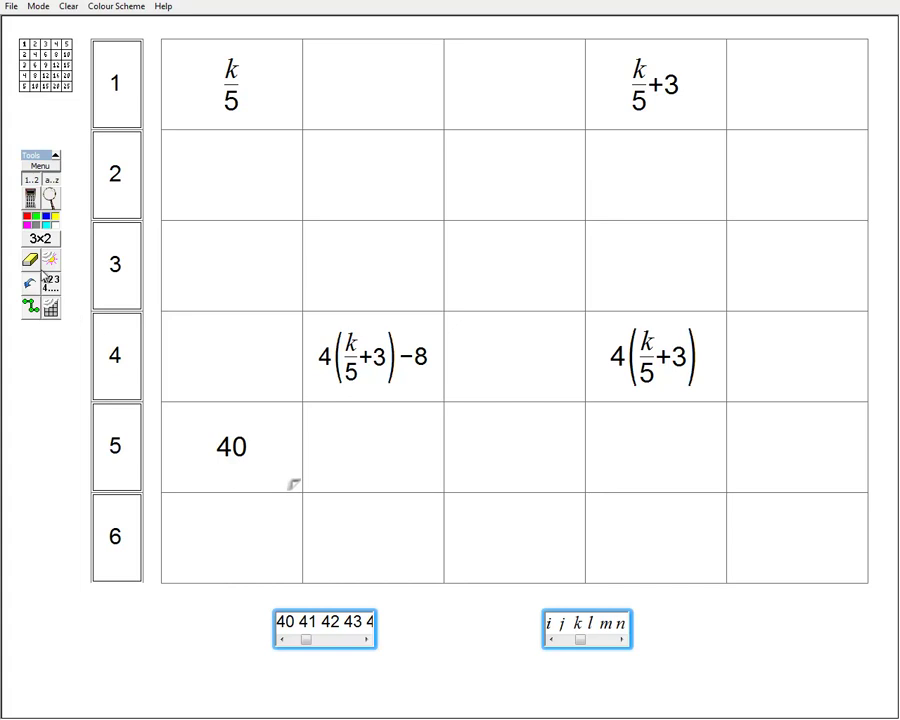
# Magnify the cell containing 40 and move its magnifier window below the cell.
pyautogui.click(50, 199)
pyautogui.click(205, 437)
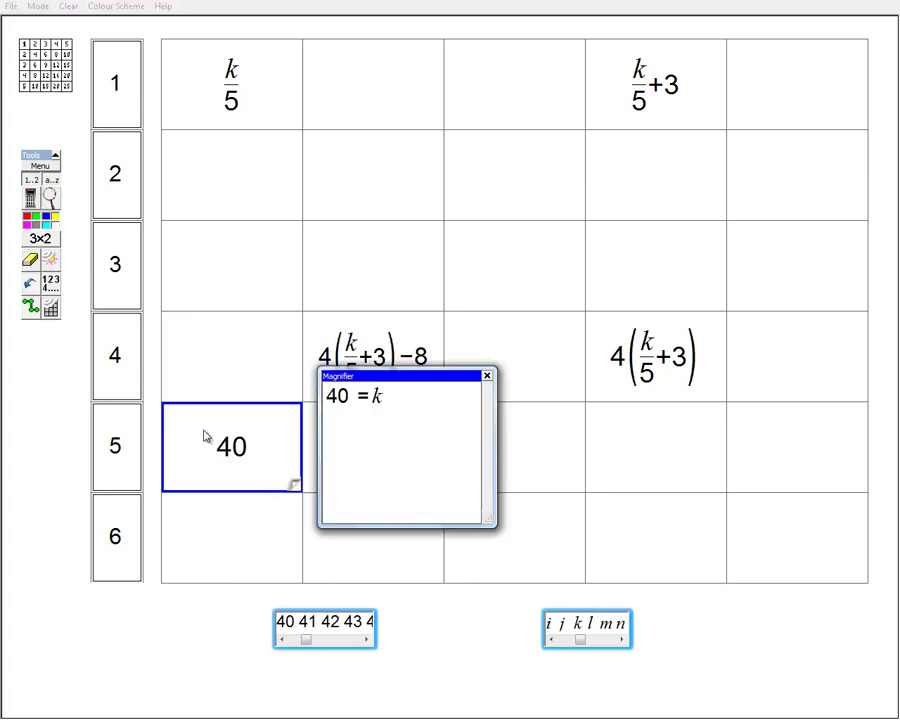
pyautogui.moveTo(413, 380); pyautogui.dragTo(160, 510)
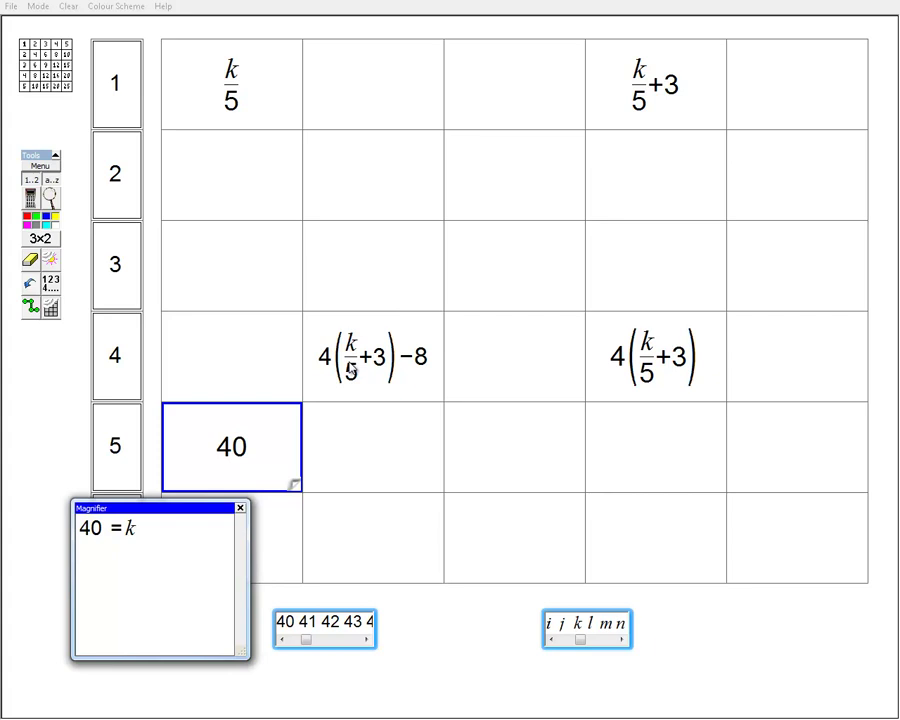
# Place the number 36 over the expression 4(k/5+3)−8 in row 4, column 2.
pyautogui.click(283, 641)
pyautogui.click(283, 641)
pyautogui.moveTo(290, 619); pyautogui.dragTo(382, 376)
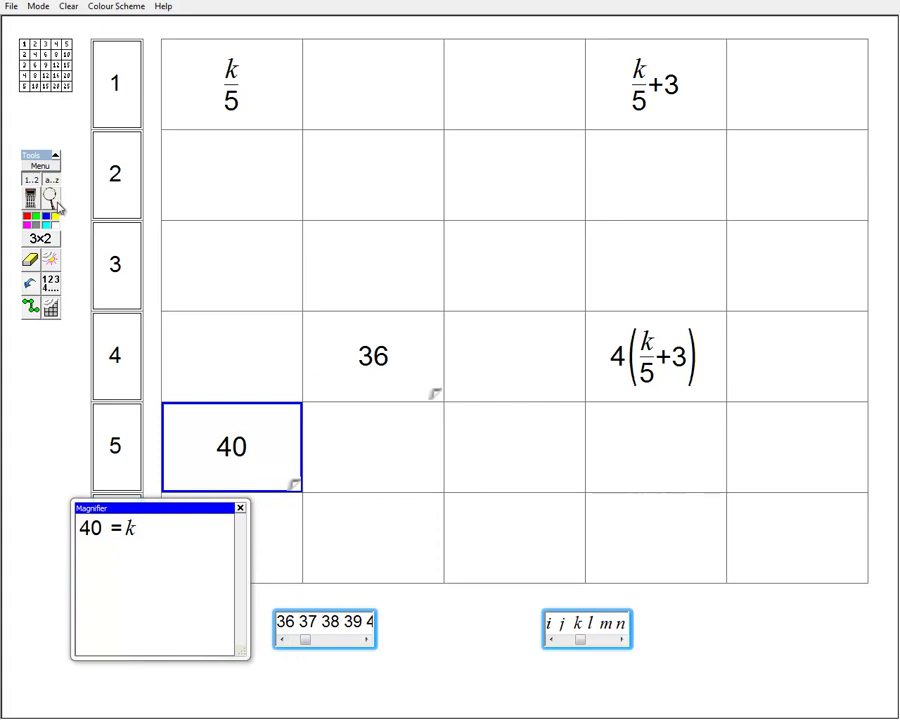
# Magnify the cell containing 36, move its magnifier window above the cell to compare both equations, and close both magnifiers.
pyautogui.click(50, 197)
pyautogui.click(384, 355)
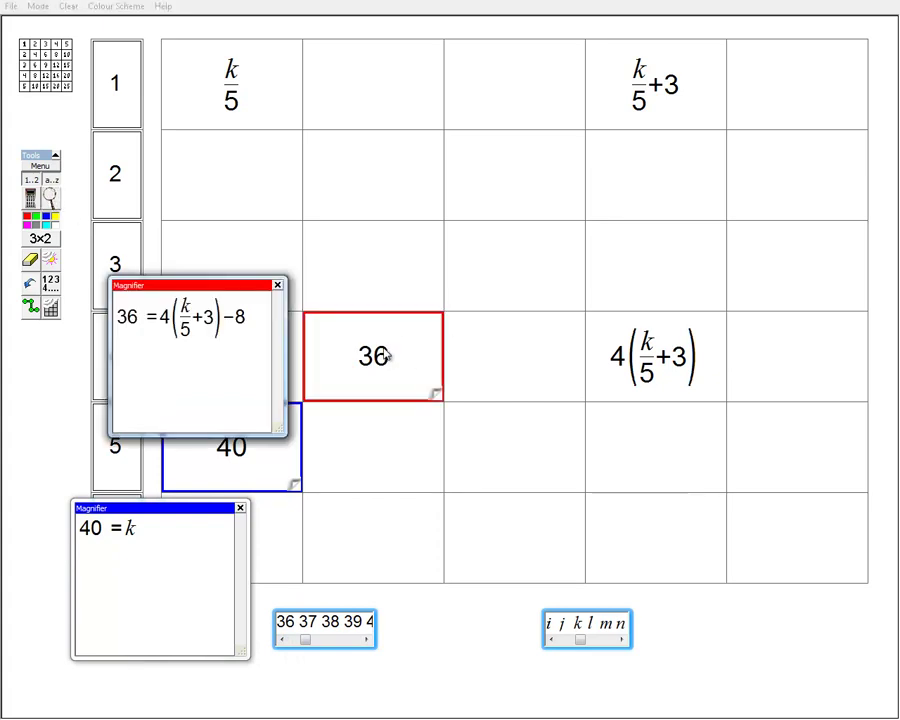
pyautogui.moveTo(232, 296); pyautogui.dragTo(402, 189)
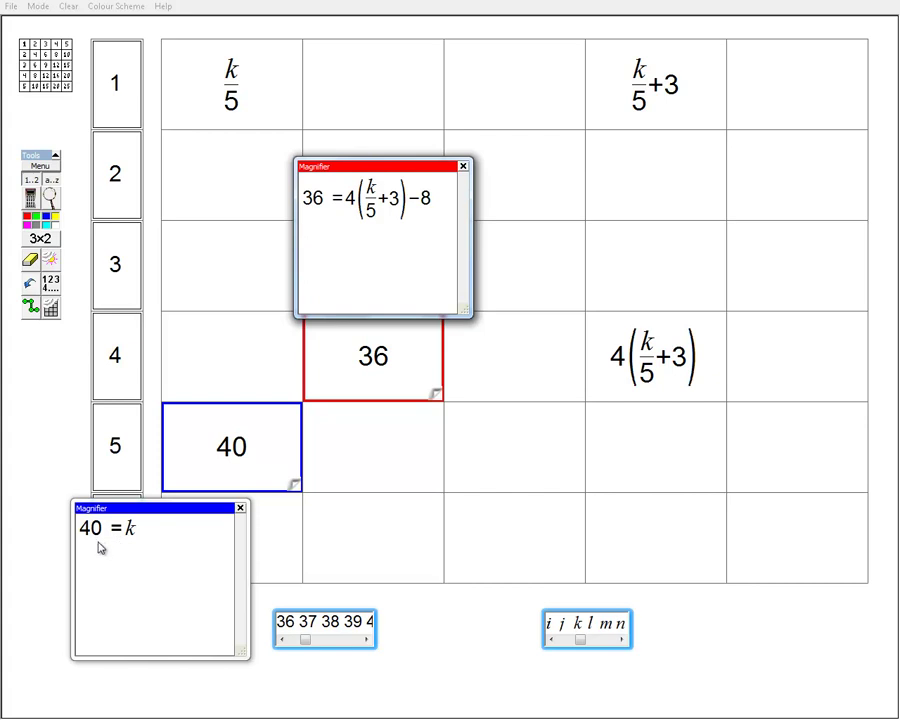
pyautogui.click(240, 508)
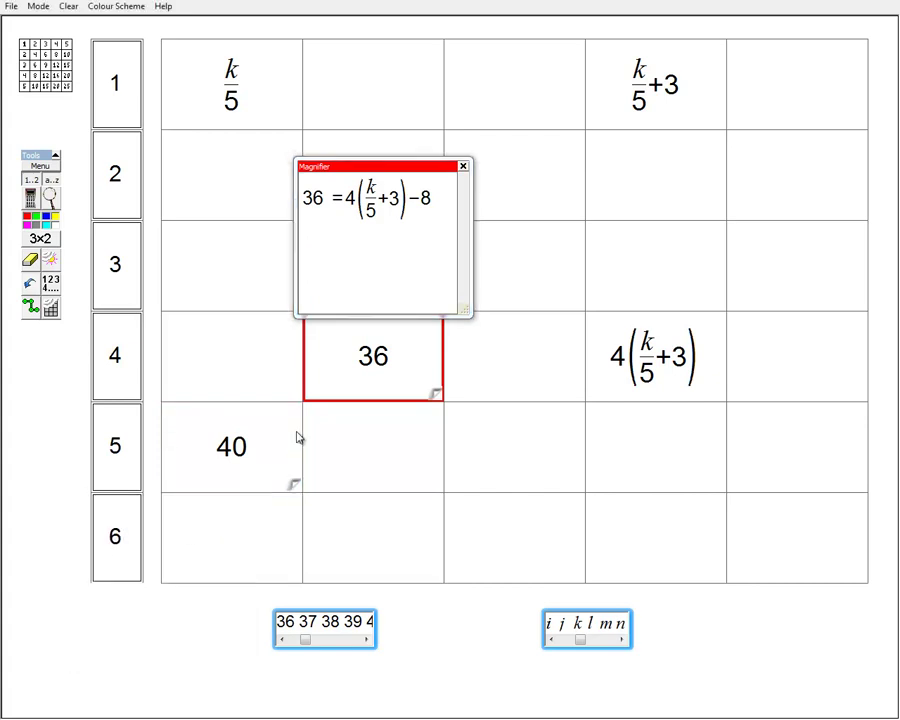
pyautogui.click(463, 166)
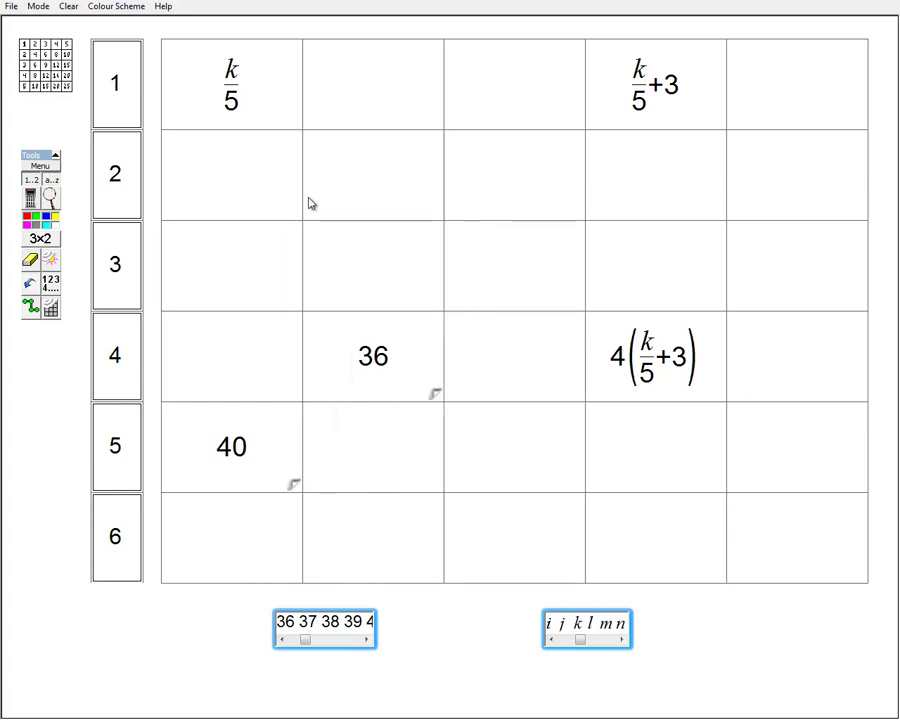
# Erase the 40 and the 36 from their cells to uncover k and its expression.
pyautogui.click(29, 260)
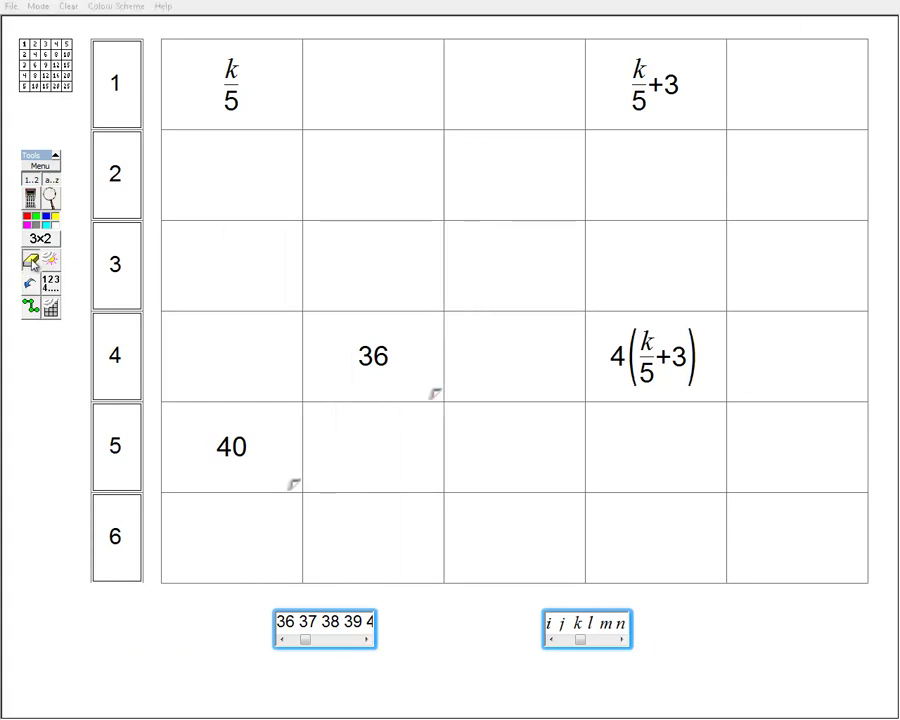
pyautogui.click(222, 446)
pyautogui.click(364, 362)
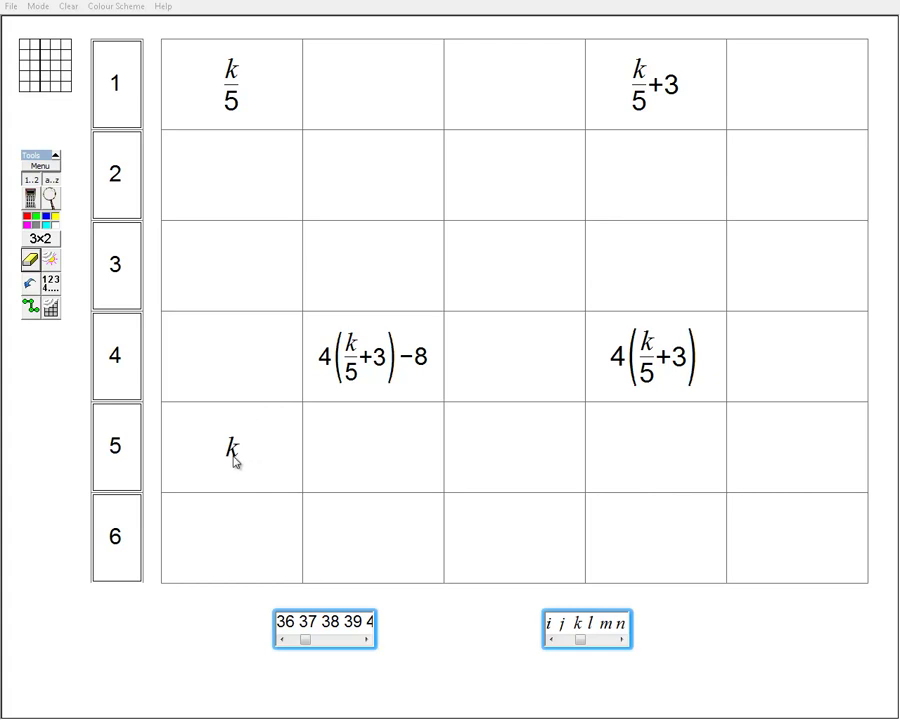
# Place the number 55 over the k in row 5, column 1.
pyautogui.click(348, 644)
pyautogui.click(349, 646)
pyautogui.click(349, 646)
pyautogui.click(364, 641)
pyautogui.click(363, 642)
pyautogui.moveTo(330, 622); pyautogui.dragTo(236, 450)
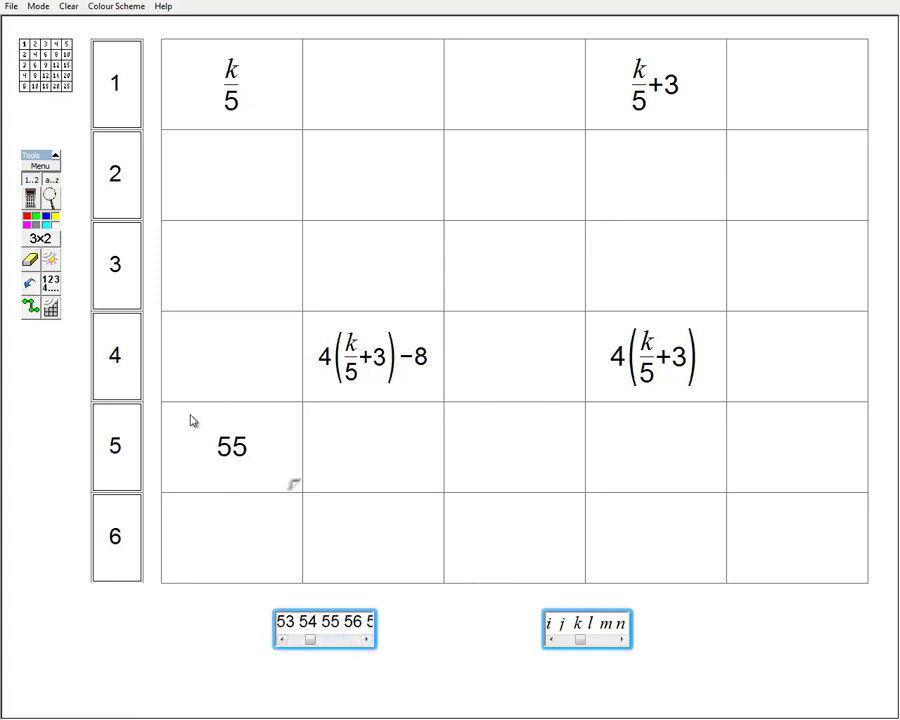
# Magnify the cell containing 55 and move its magnifier window below the cell.
pyautogui.click(50, 197)
pyautogui.click(243, 453)
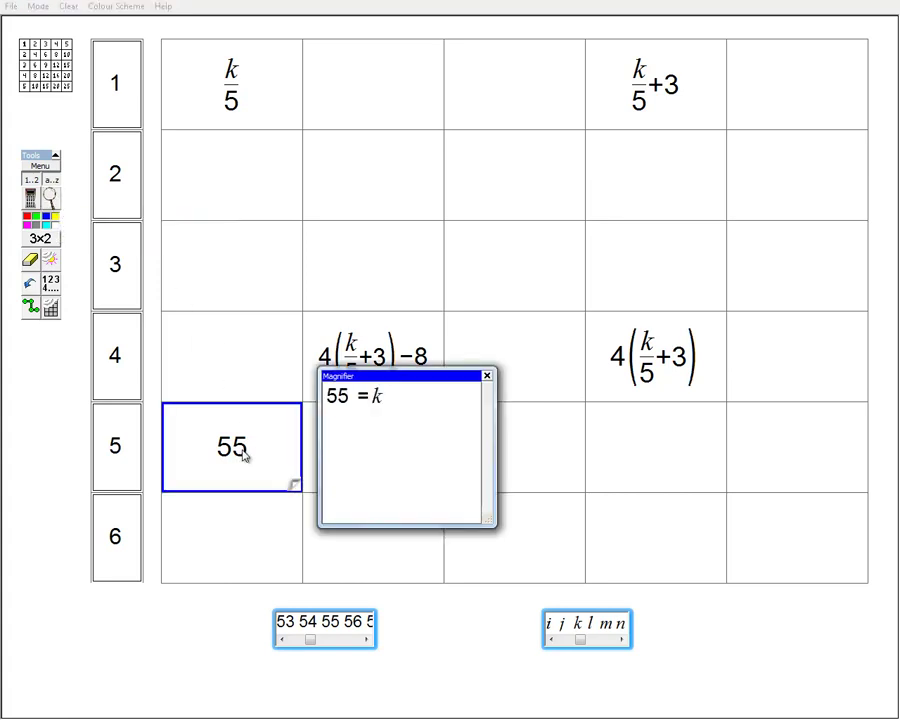
pyautogui.moveTo(396, 378); pyautogui.dragTo(155, 505)
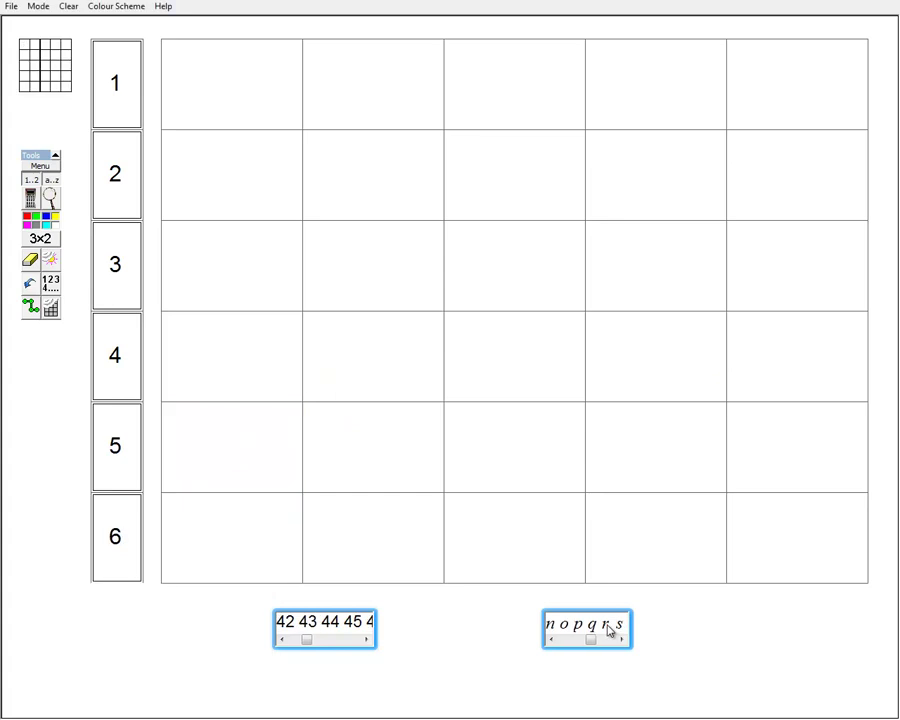
# Build (6(r/3+3)−12)/2 in row 3, column 3 from r in row 3, column 2, and place 45 over that r.
pyautogui.moveTo(610, 630); pyautogui.dragTo(549, 278)
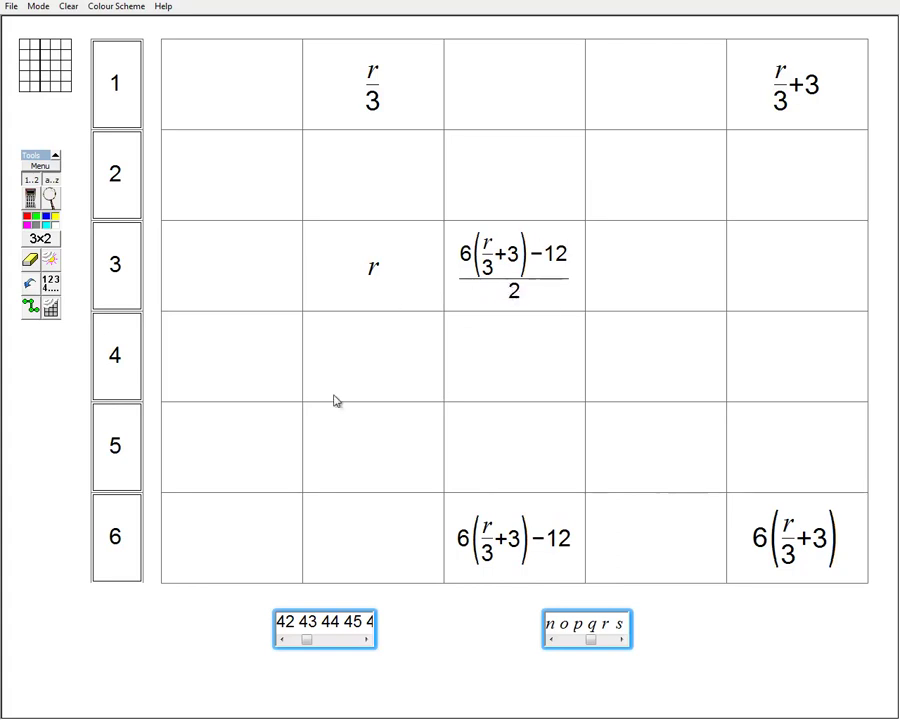
pyautogui.moveTo(355, 625); pyautogui.dragTo(382, 282)
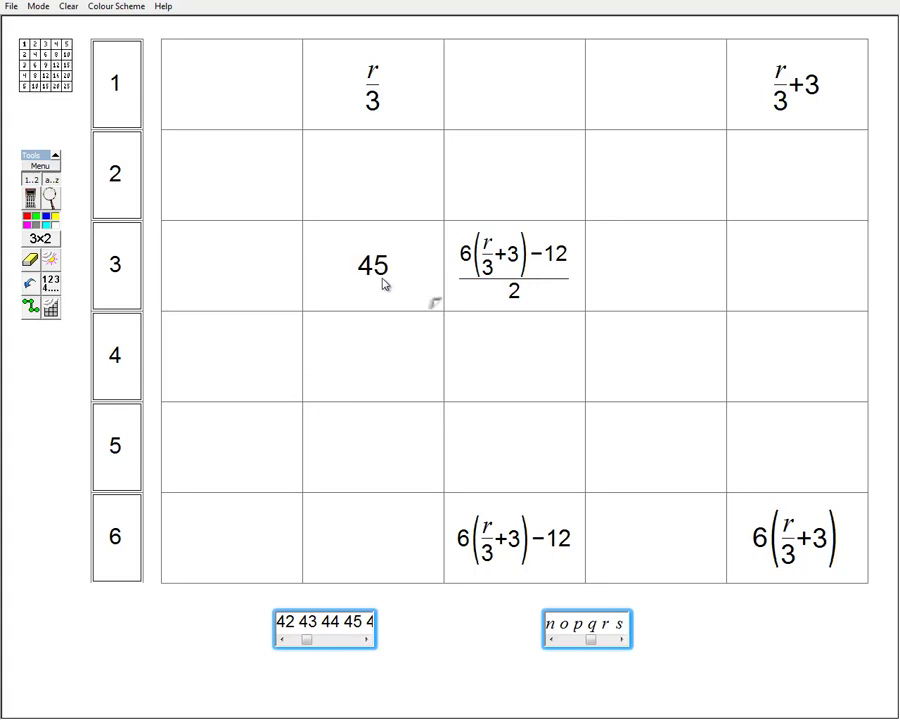
# Magnify the cell containing 45 and move its magnifier window below the cell.
pyautogui.click(50, 196)
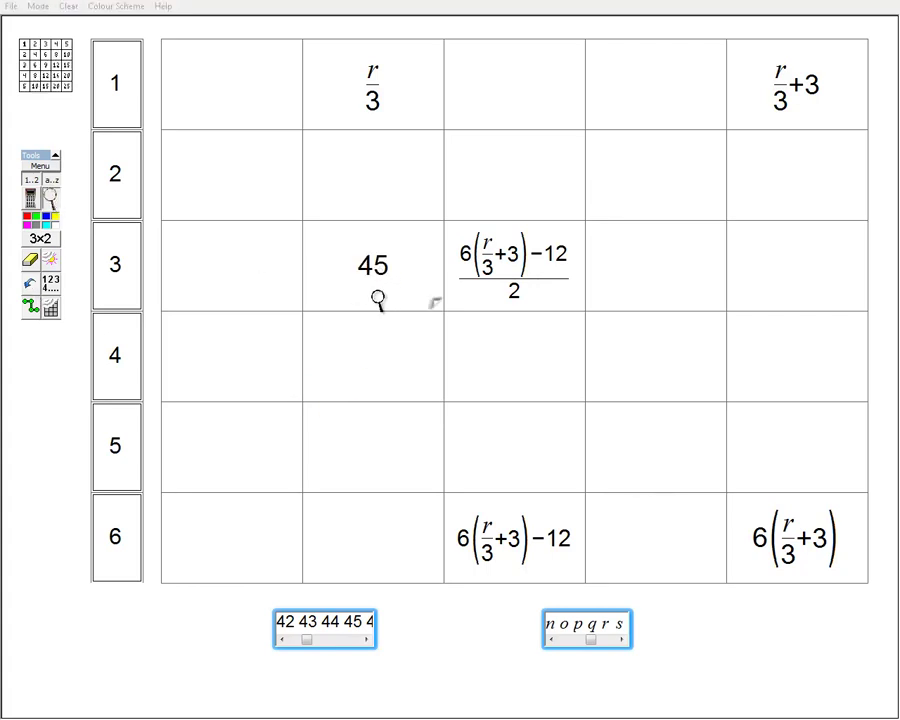
pyautogui.click(374, 292)
pyautogui.moveTo(202, 199); pyautogui.dragTo(311, 374)
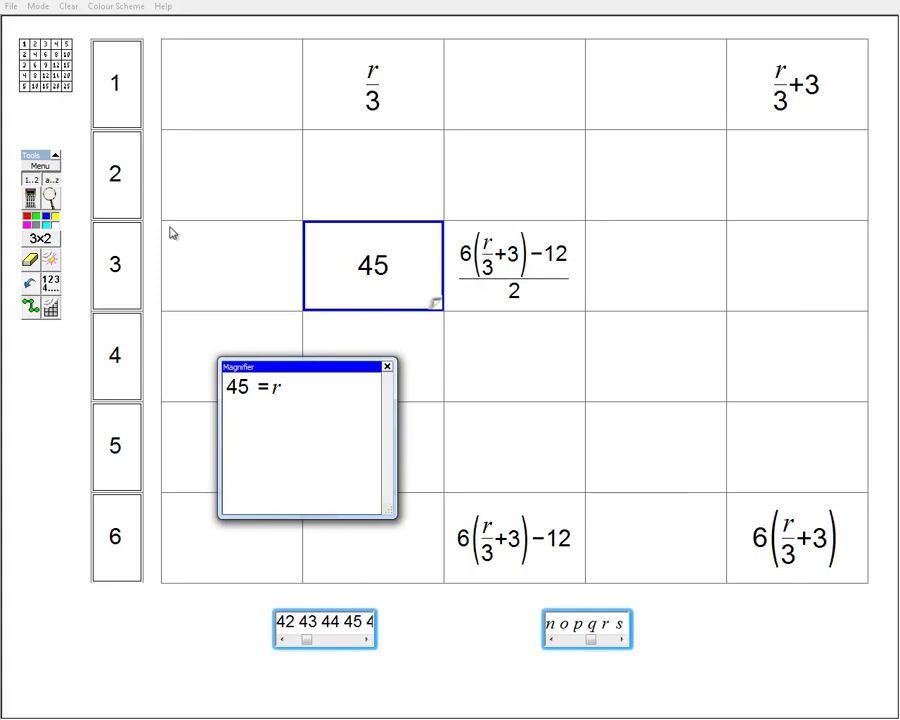
# Magnify the cell containing (6(r/3+3)−12)/2 in row 3, column 3 and move its magnifier window below the cell.
pyautogui.click(52, 200)
pyautogui.click(476, 245)
pyautogui.moveTo(367, 196); pyautogui.dragTo(630, 347)
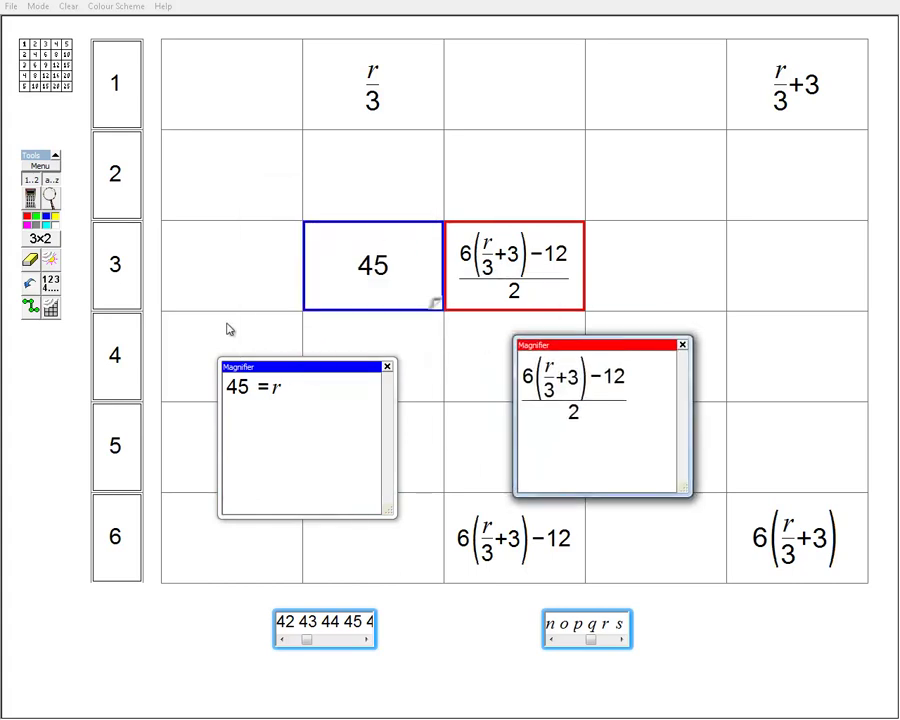
# Hide the grid and place the number 48 in the red magnifier window as the expression's value.
pyautogui.click(52, 312)
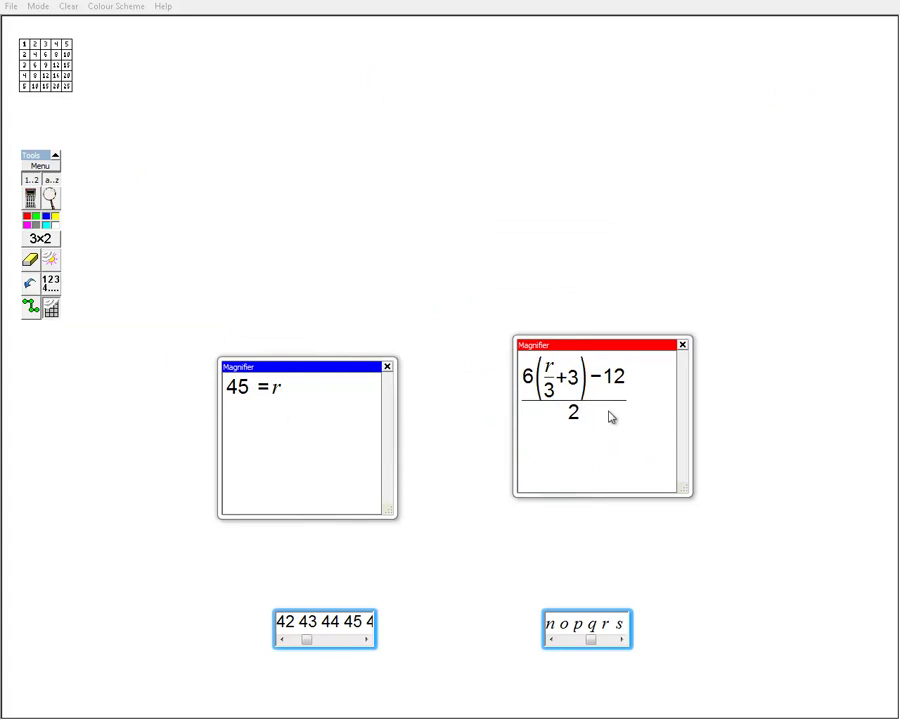
pyautogui.click(367, 641)
pyautogui.click(367, 641)
pyautogui.click(367, 641)
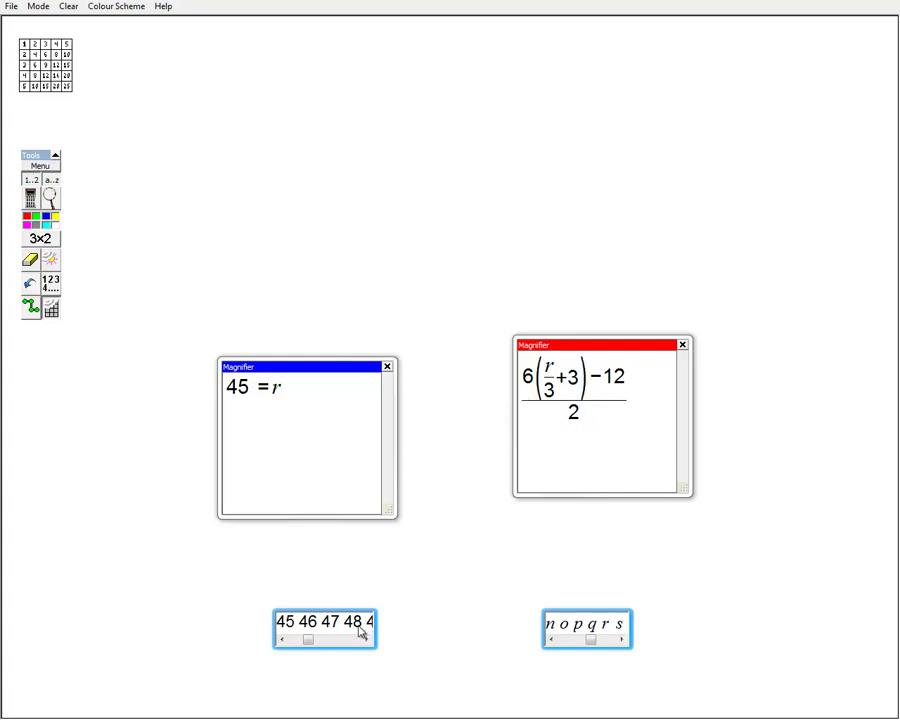
pyautogui.moveTo(357, 627); pyautogui.dragTo(618, 427)
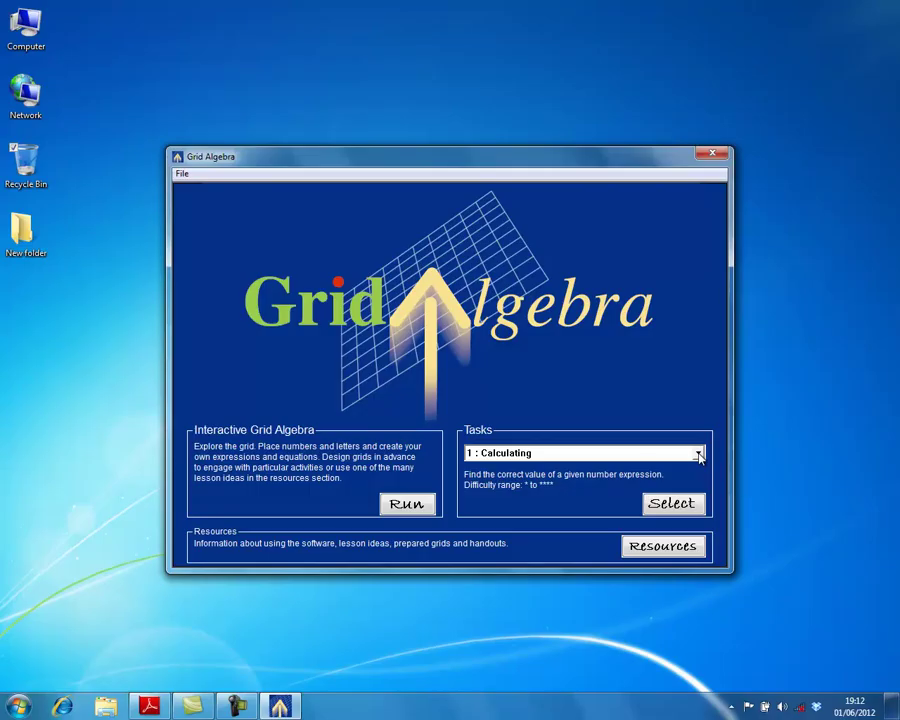
# Start task 22, Substitution, at Level 4 (expression with 4 operations) and dismiss its instructions.
pyautogui.click(700, 455)
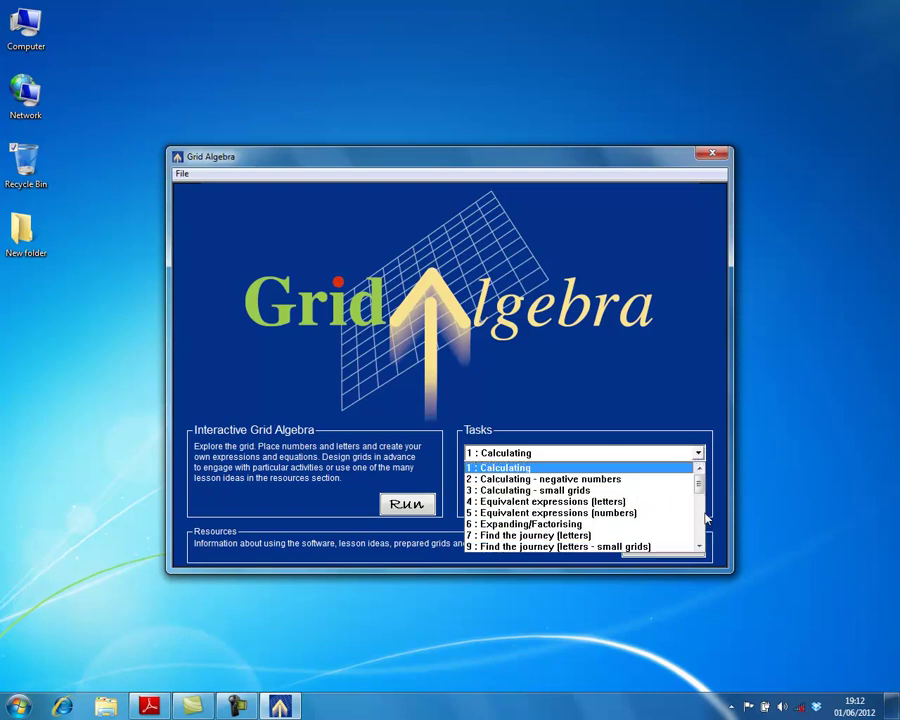
pyautogui.scroll(-5, 706, 517)
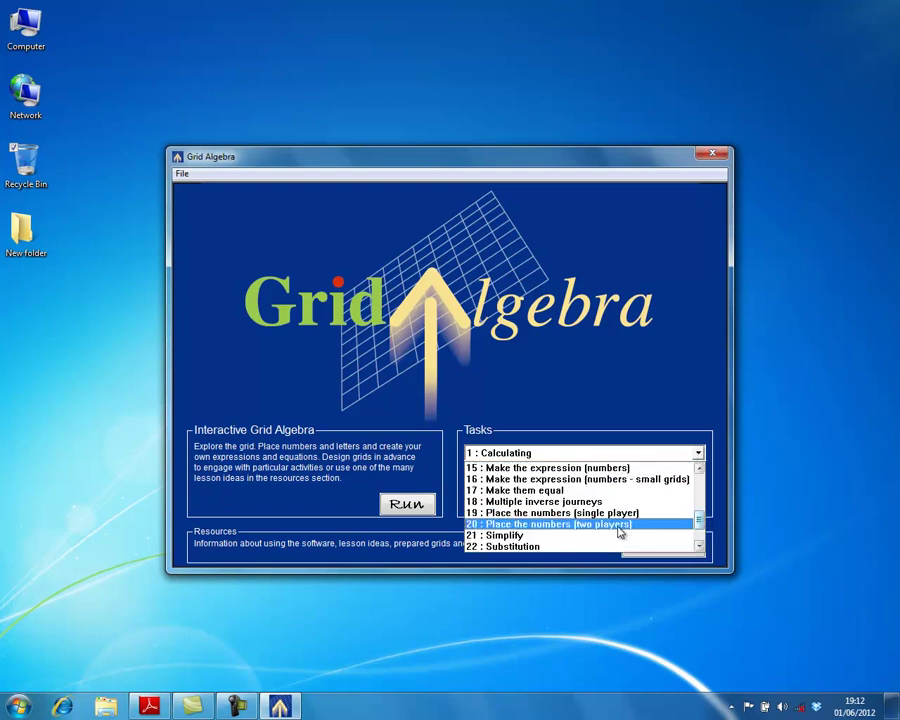
pyautogui.click(603, 549)
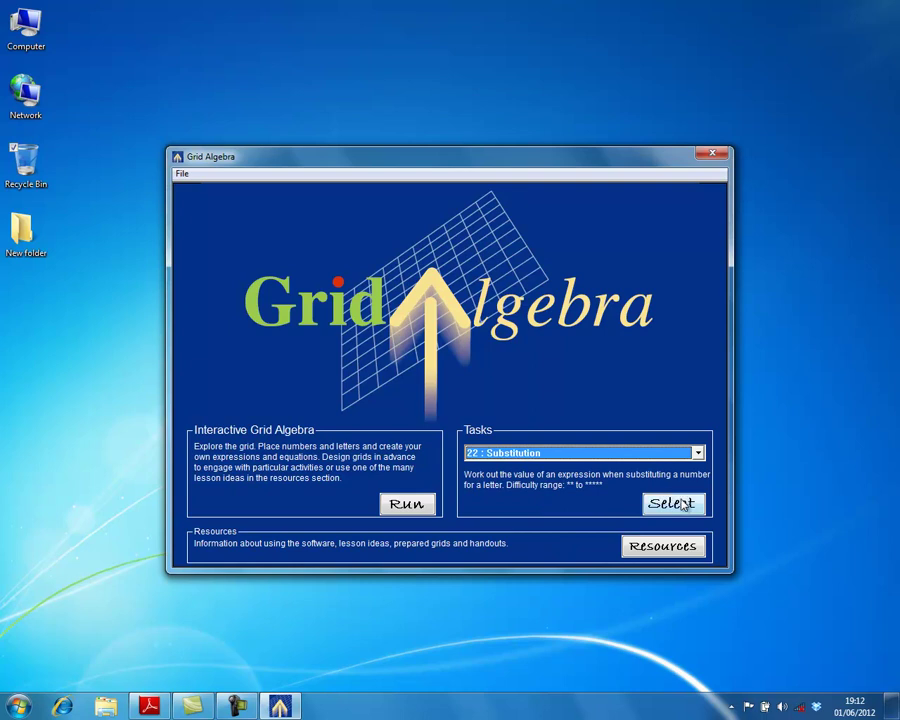
pyautogui.click(684, 506)
pyautogui.click(490, 359)
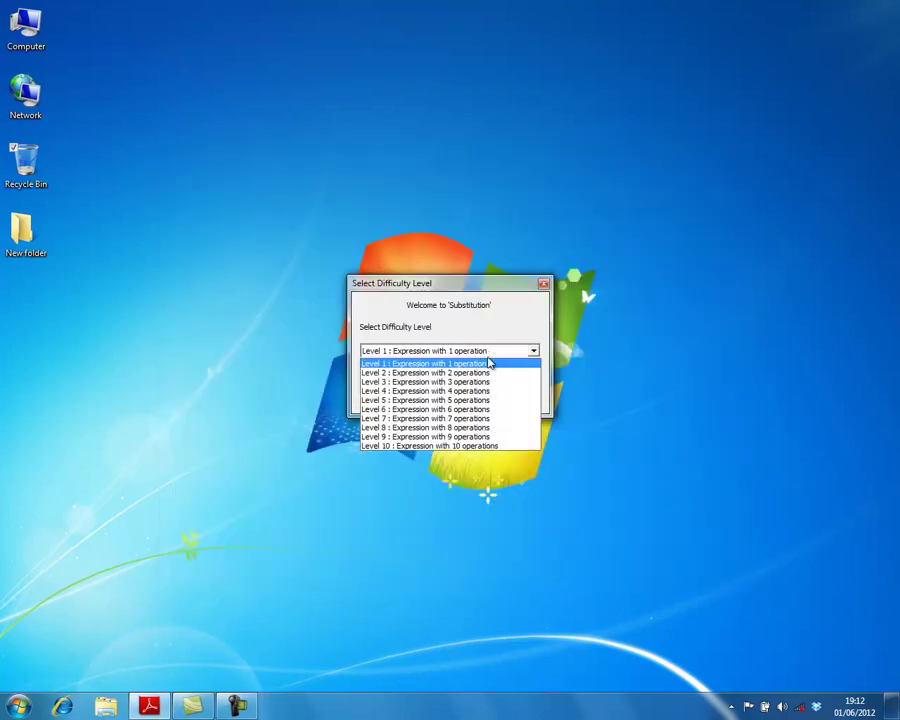
pyautogui.click(486, 392)
pyautogui.click(470, 397)
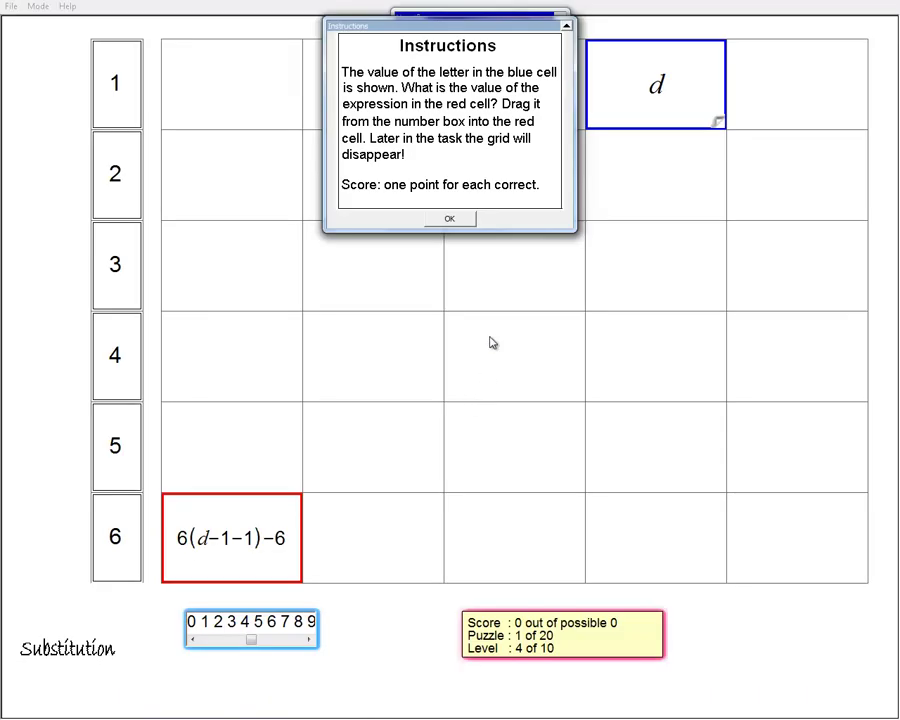
pyautogui.click(456, 219)
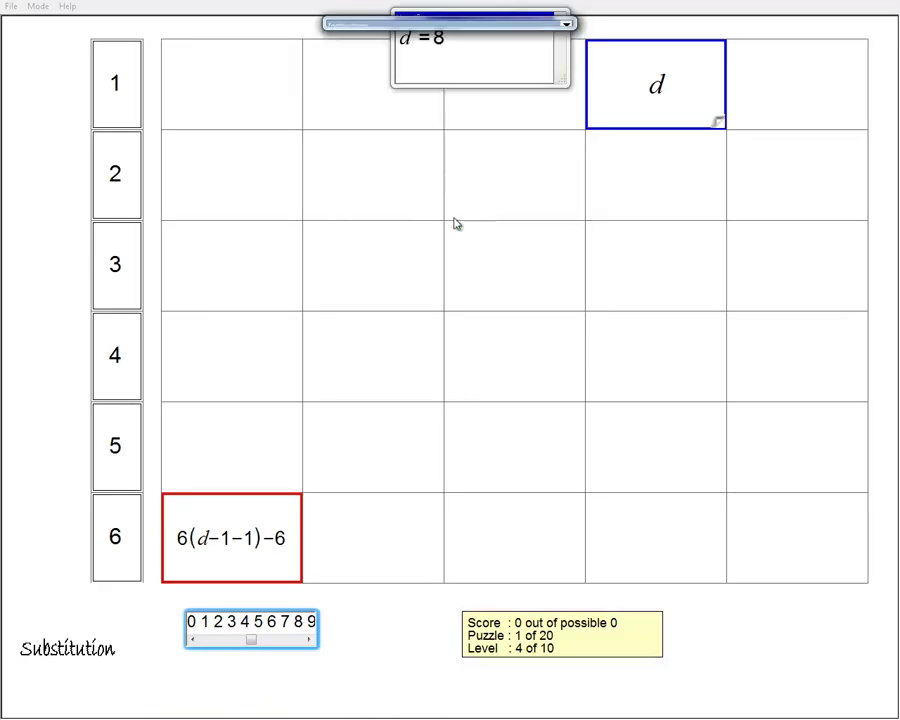
# Uncover the magnifier showing d's value and answer the first puzzle by placing 30 in the red cell with 6(d−1−1)−6.
pyautogui.moveTo(505, 20); pyautogui.dragTo(474, 199)
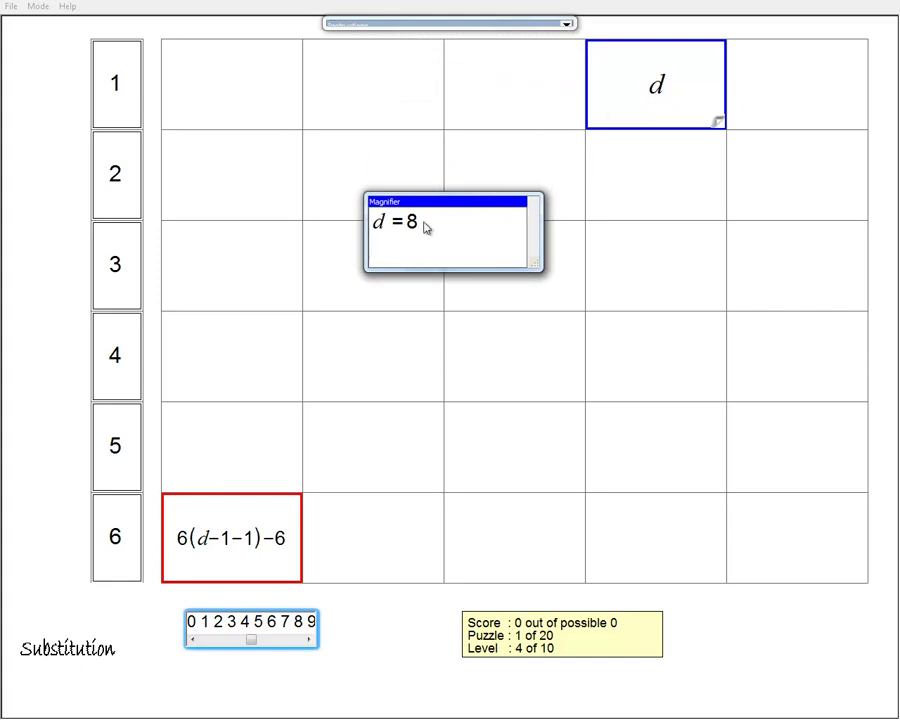
pyautogui.hscroll(1, 287, 650)
pyautogui.click(288, 643)
pyautogui.click(256, 645)
pyautogui.click(217, 642)
pyautogui.click(220, 643)
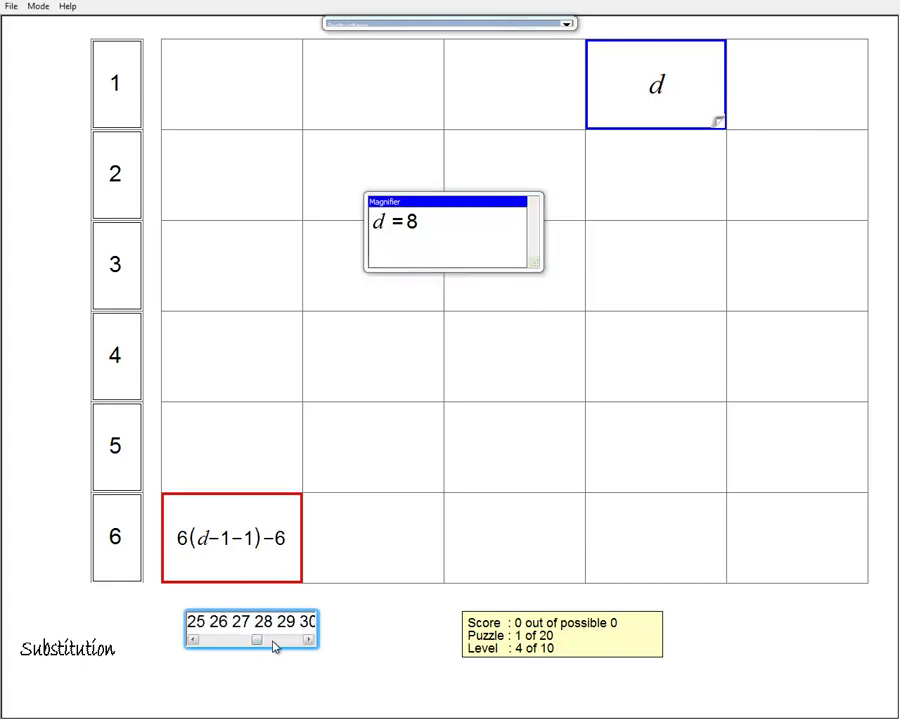
pyautogui.moveTo(313, 628); pyautogui.dragTo(252, 550)
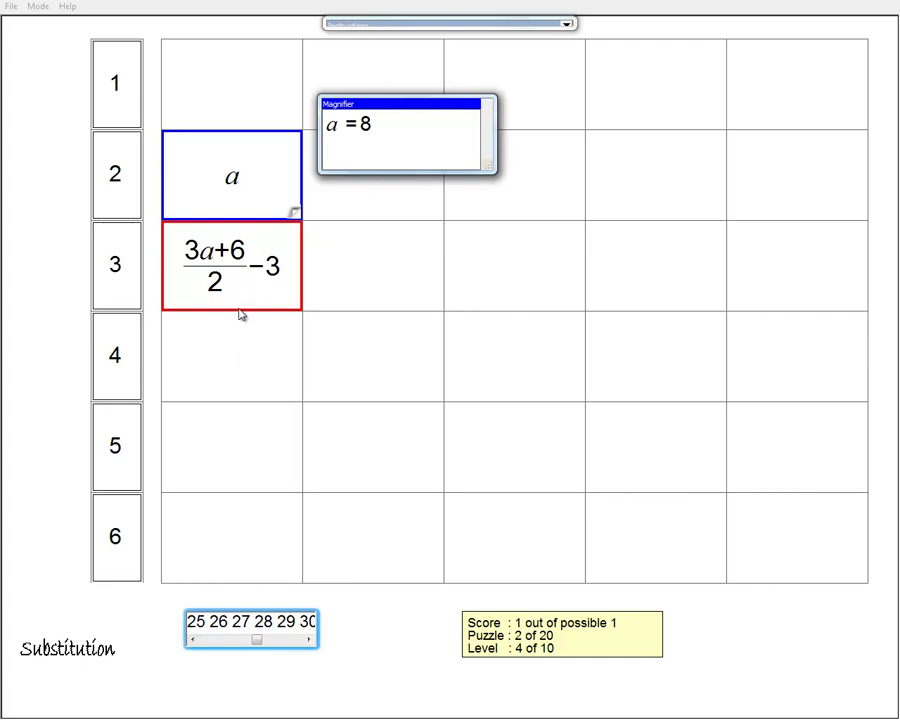
# Leave the Substitution task for the main menu and open the interactive grid.
pyautogui.click(14, 8)
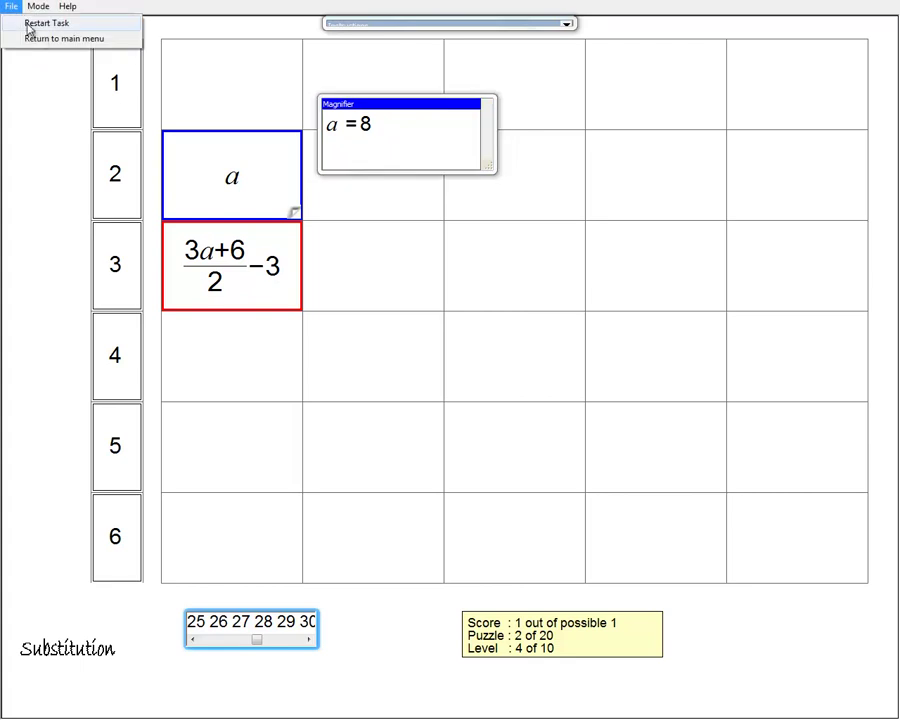
pyautogui.click(60, 38)
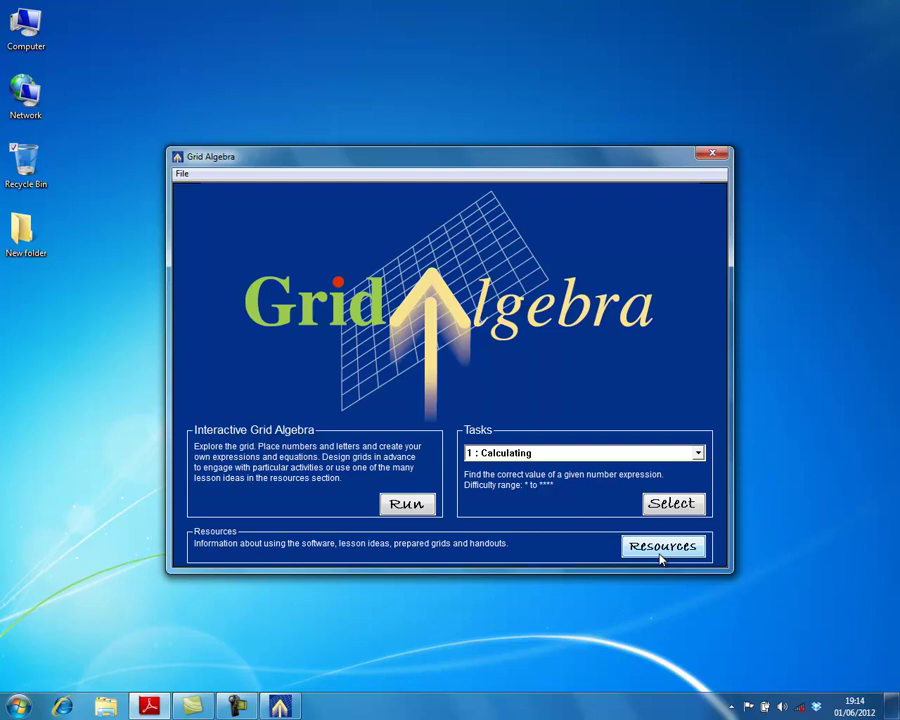
pyautogui.click(424, 503)
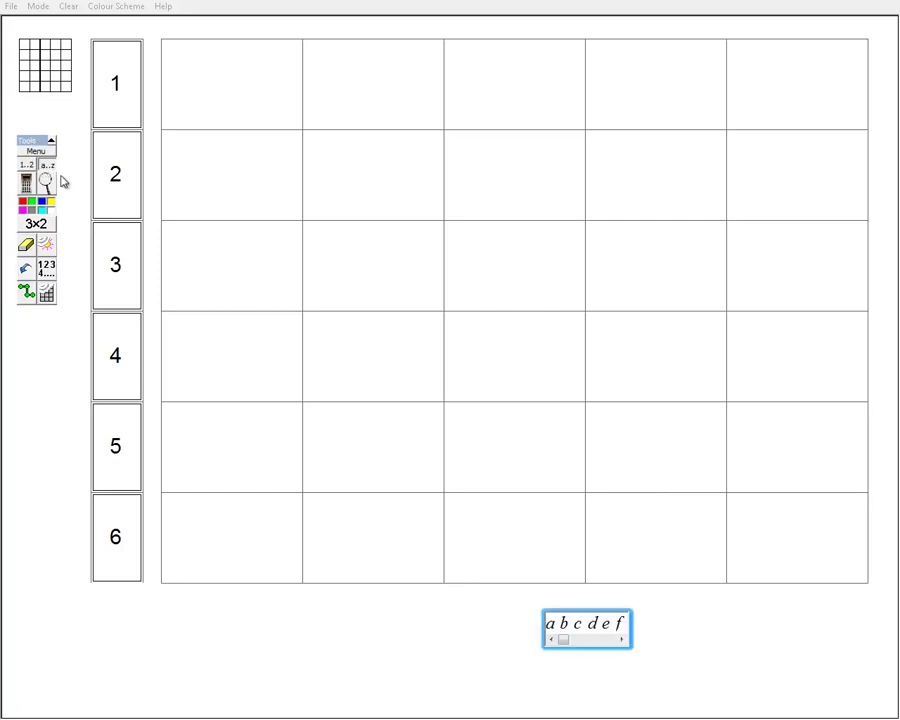
# Place the letter m in row 2, column 4 and again in row 4, column 2.
pyautogui.click(590, 642)
pyautogui.moveTo(581, 626); pyautogui.dragTo(668, 193)
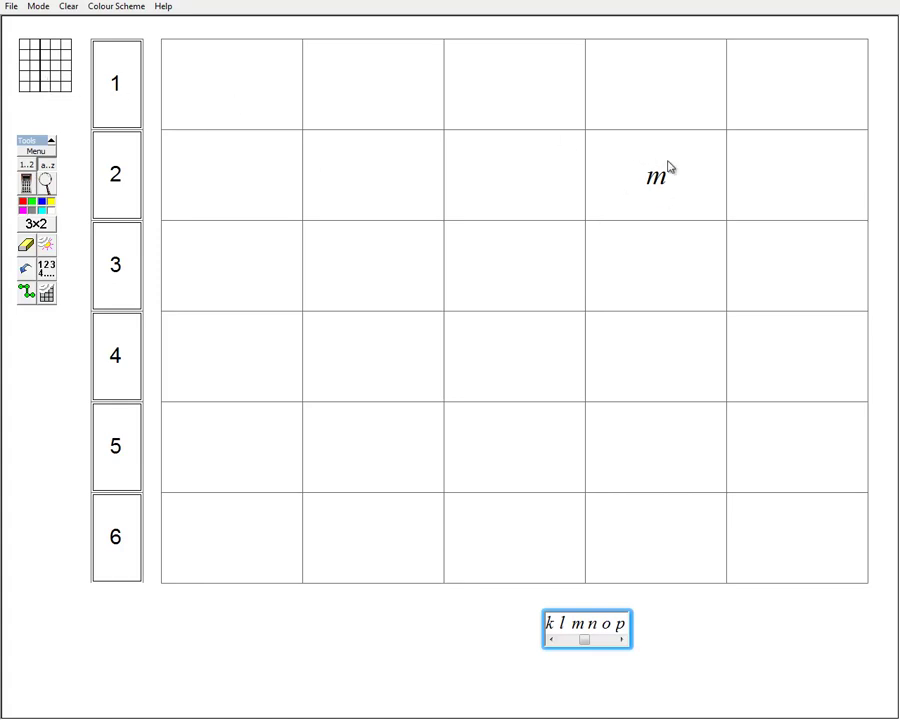
pyautogui.moveTo(576, 622); pyautogui.dragTo(377, 371)
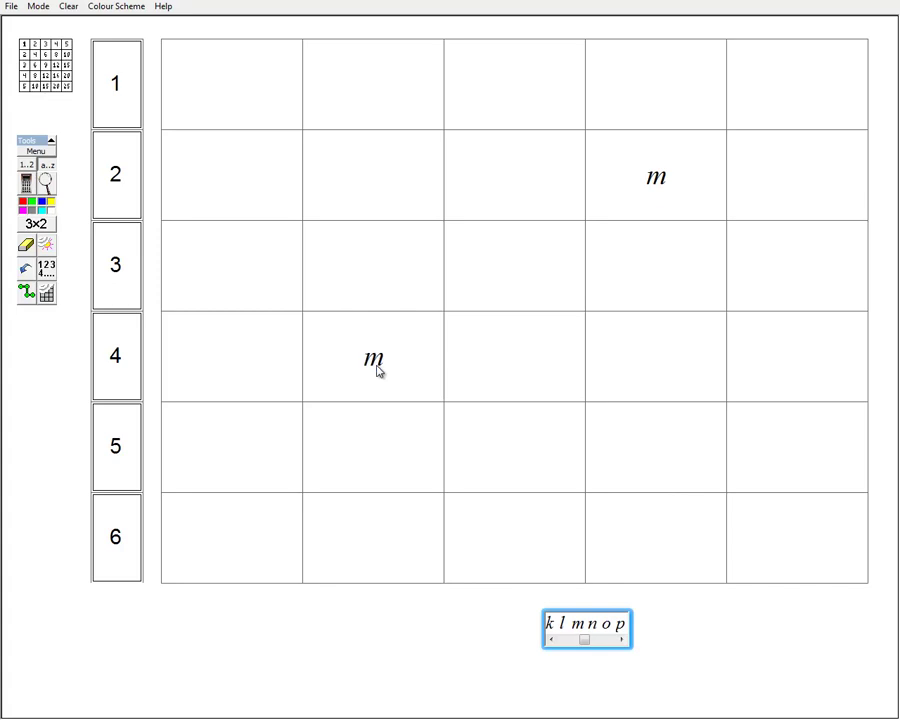